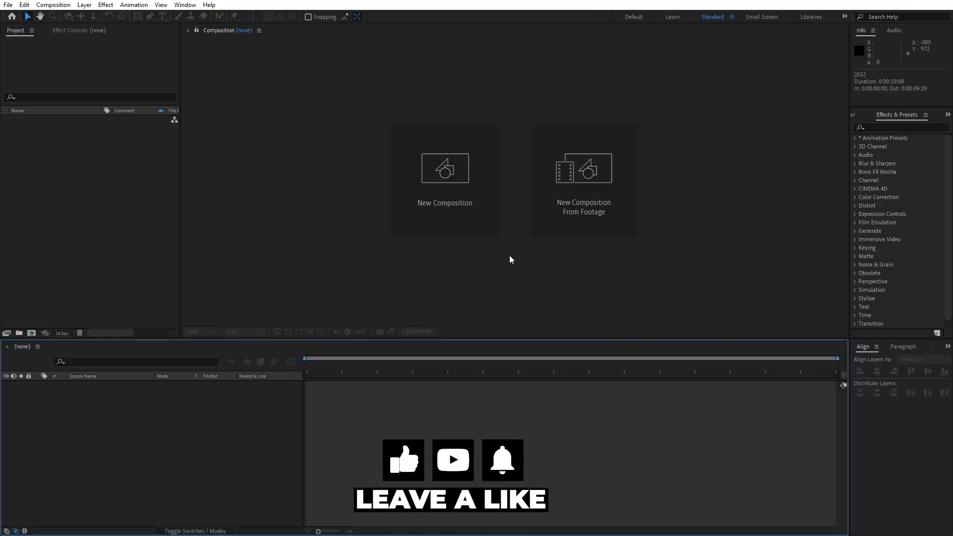
# Make a new composition called 'Final' at 1920×1080, 30 fps, 10 seconds, with a black background.
pyautogui.click(32, 333)
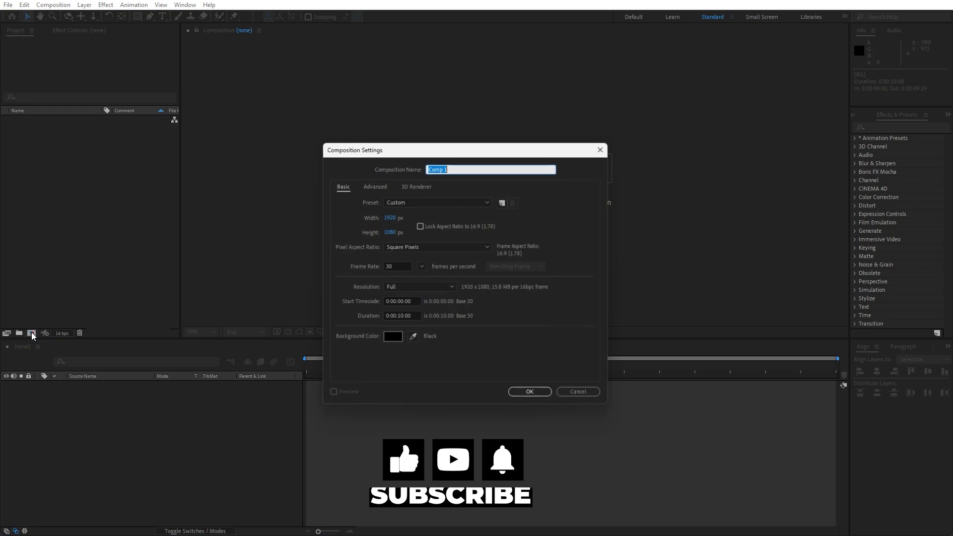
pyautogui.write('Final')
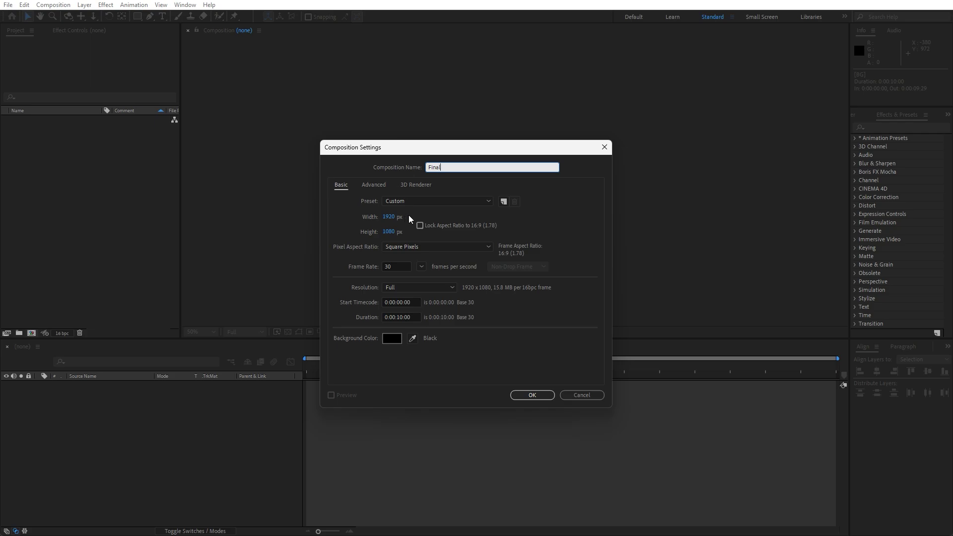
pyautogui.click(528, 397)
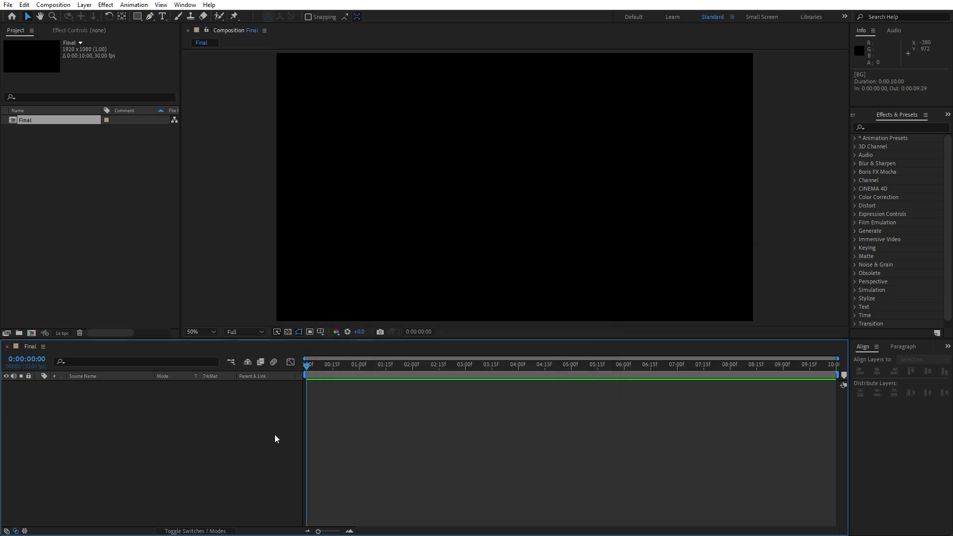
# Add a white full-frame 1920×1080 solid layer named BG through New > Solid.
pyautogui.rightClick(148, 436)
pyautogui.moveTo(187, 312)
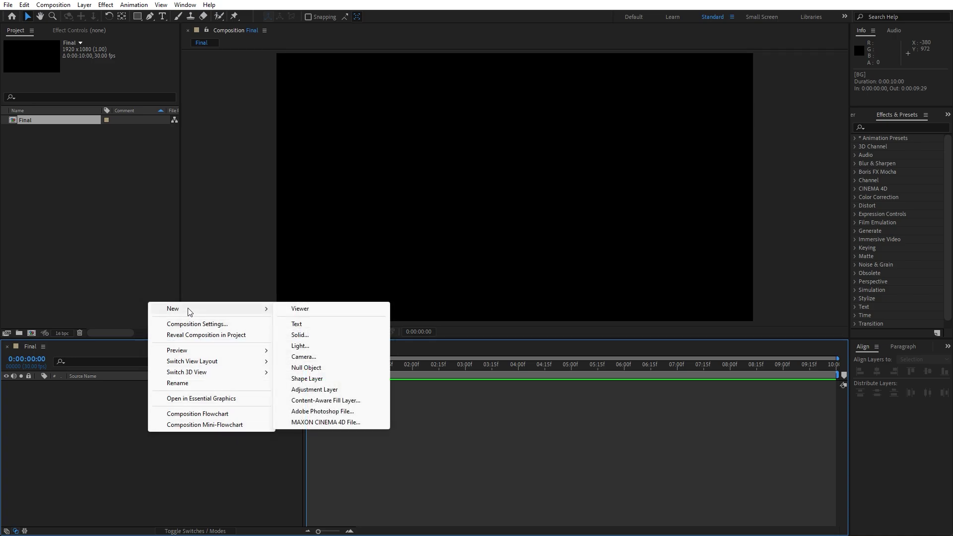
pyautogui.click(300, 335)
pyautogui.write('BG')
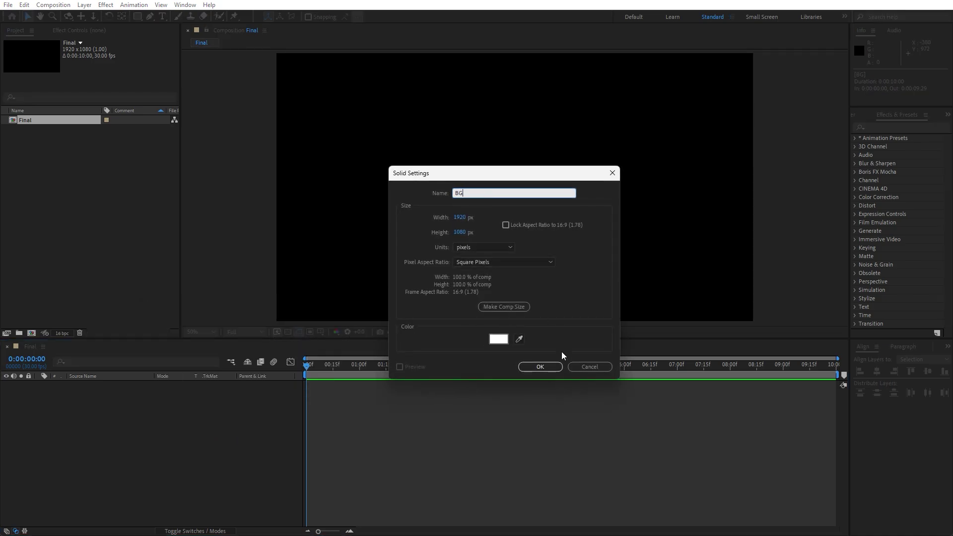
pyautogui.click(547, 366)
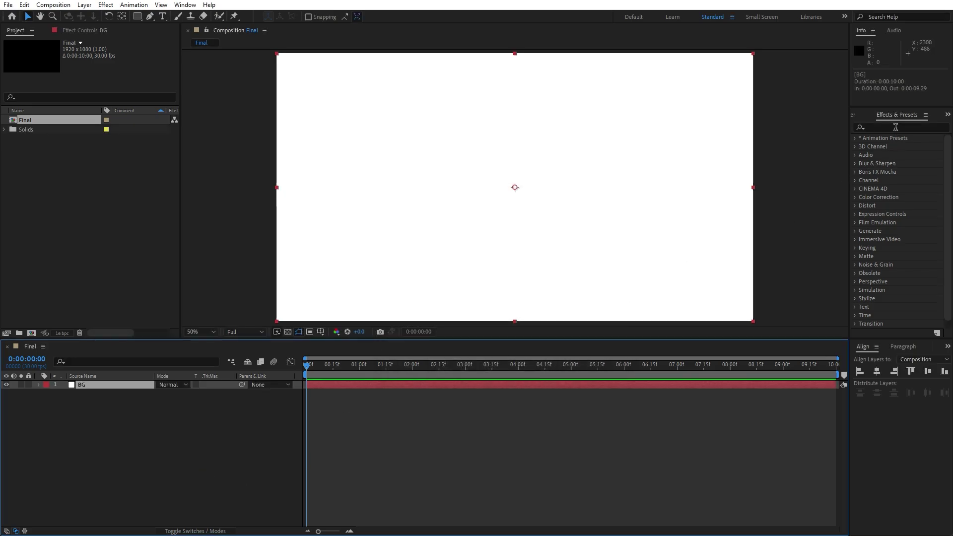
# Apply the Gradient Ramp effect to the BG layer.
pyautogui.click(184, 5)
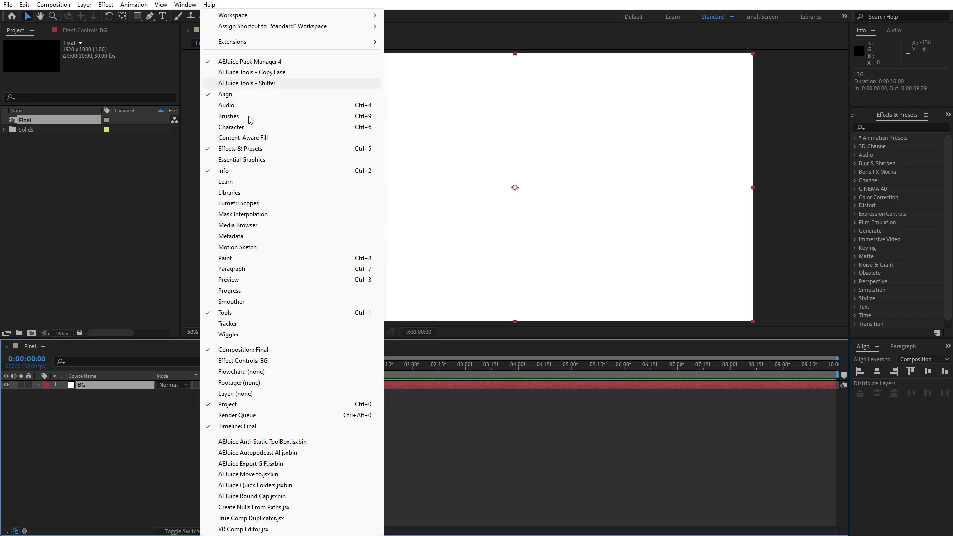
pyautogui.click(249, 150)
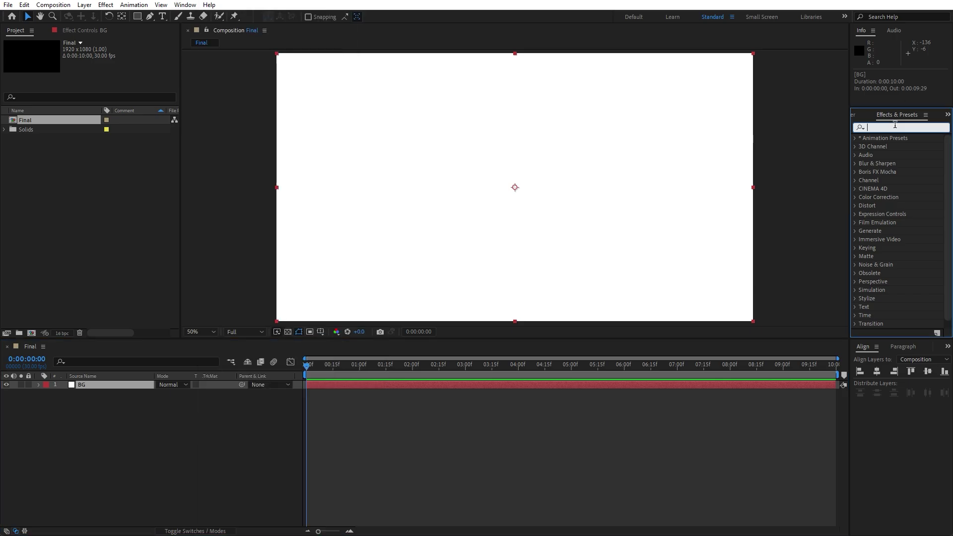
pyautogui.write('ramp')
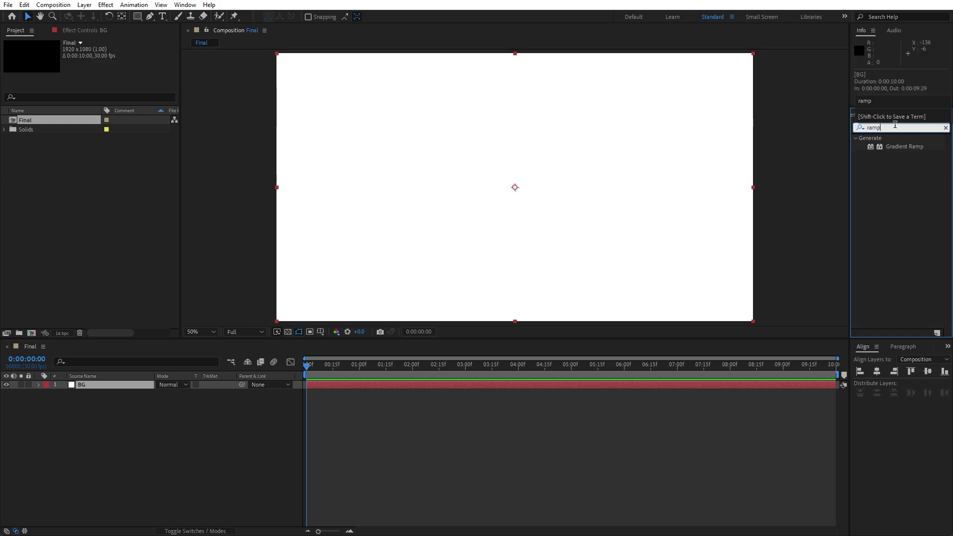
pyautogui.moveTo(901, 147); pyautogui.dragTo(111, 387)
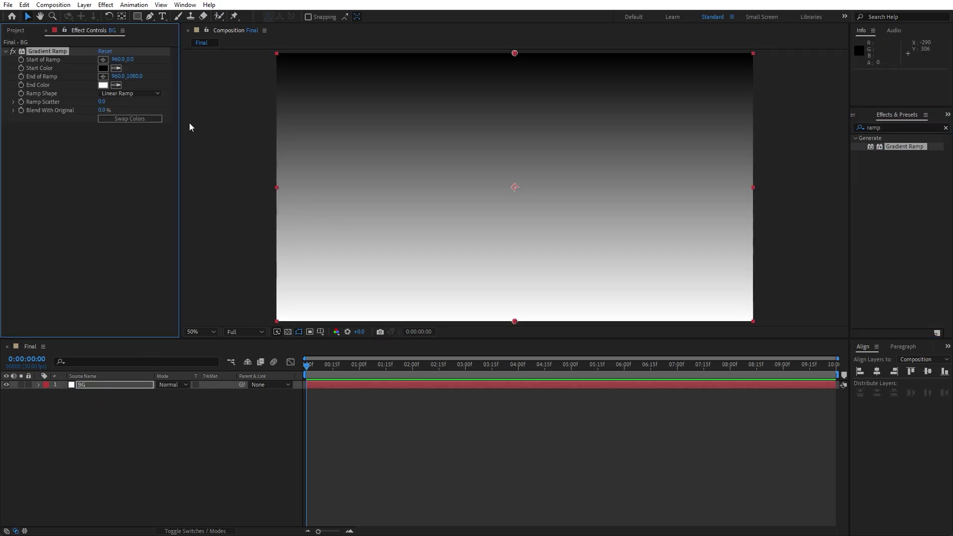
# Run the ramp from the top-left to the bottom-right corner with a dark red (410F00) end colour.
pyautogui.click(103, 60)
pyautogui.click(268, 53)
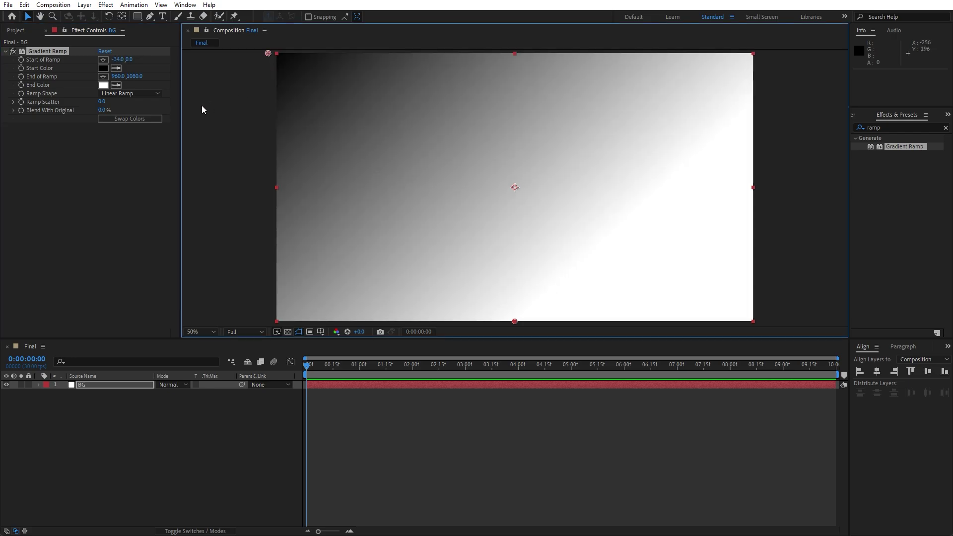
pyautogui.click(102, 76)
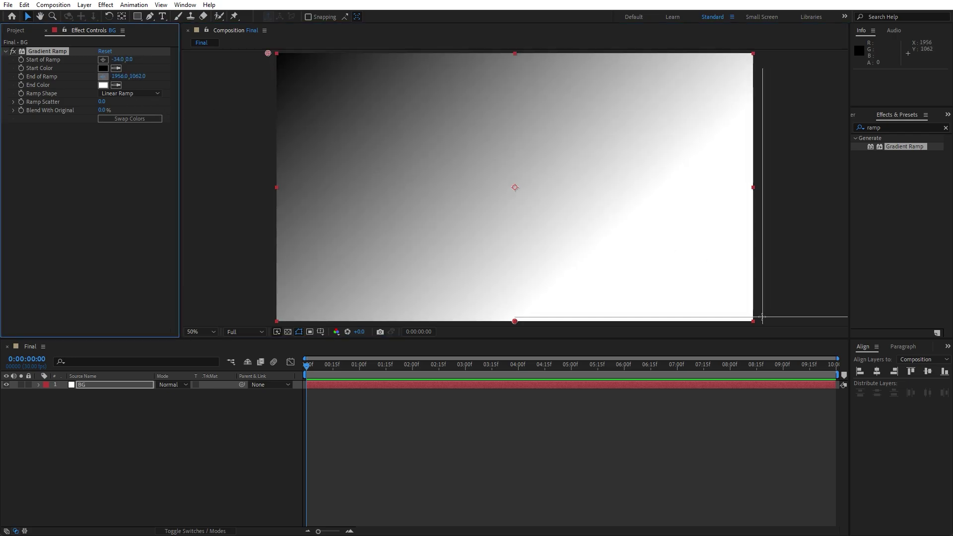
pyautogui.click(762, 317)
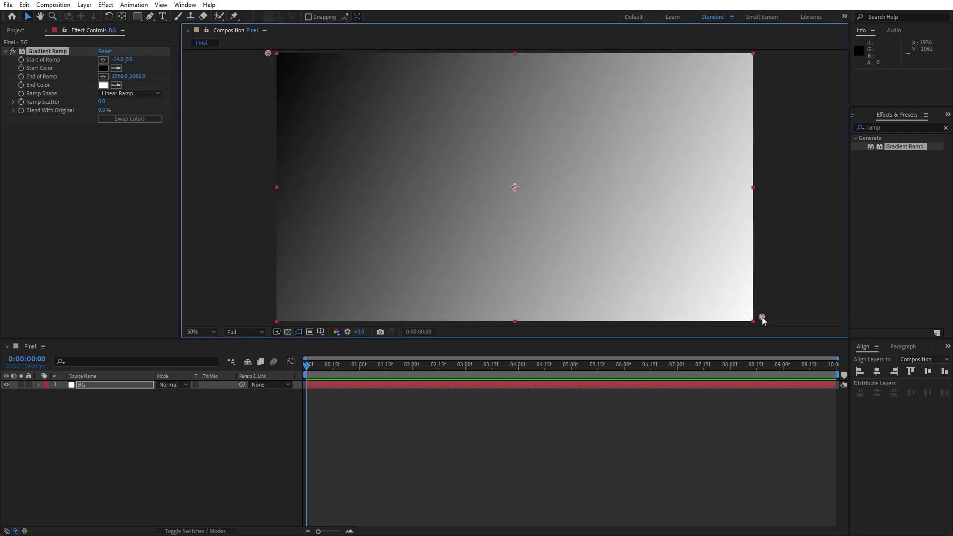
pyautogui.click(102, 85)
pyautogui.moveTo(494, 463)
pyautogui.mouseDown()
pyautogui.moveTo(472, 436)
pyautogui.moveTo(476, 423)
pyautogui.moveTo(481, 431)
pyautogui.mouseUp()
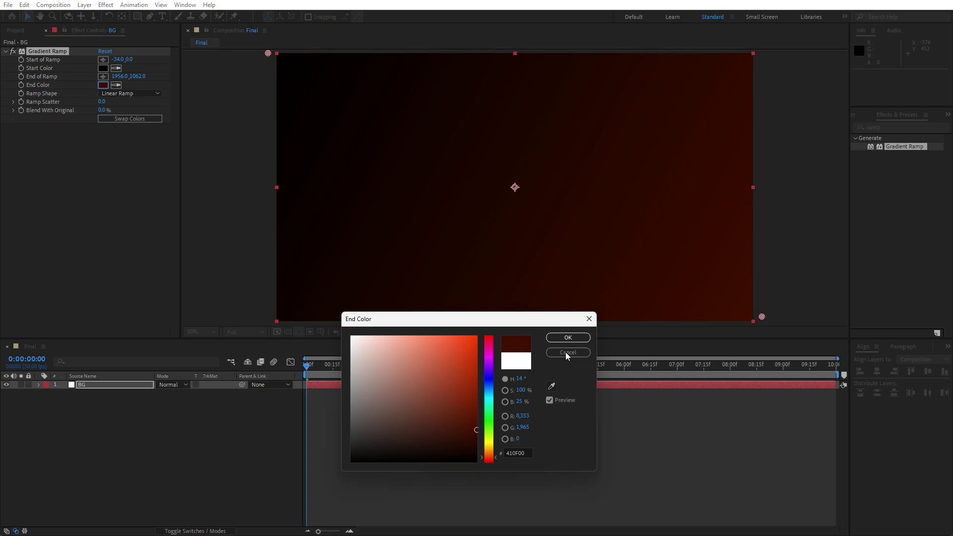
pyautogui.click(568, 338)
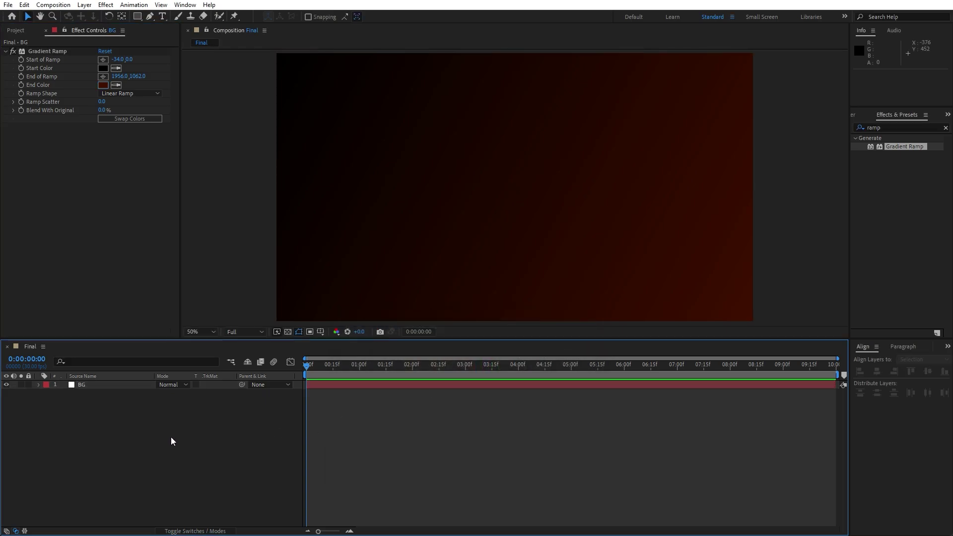
# Add a new solid layer named Particles above BG.
pyautogui.click(46, 31)
pyautogui.rightClick(151, 441)
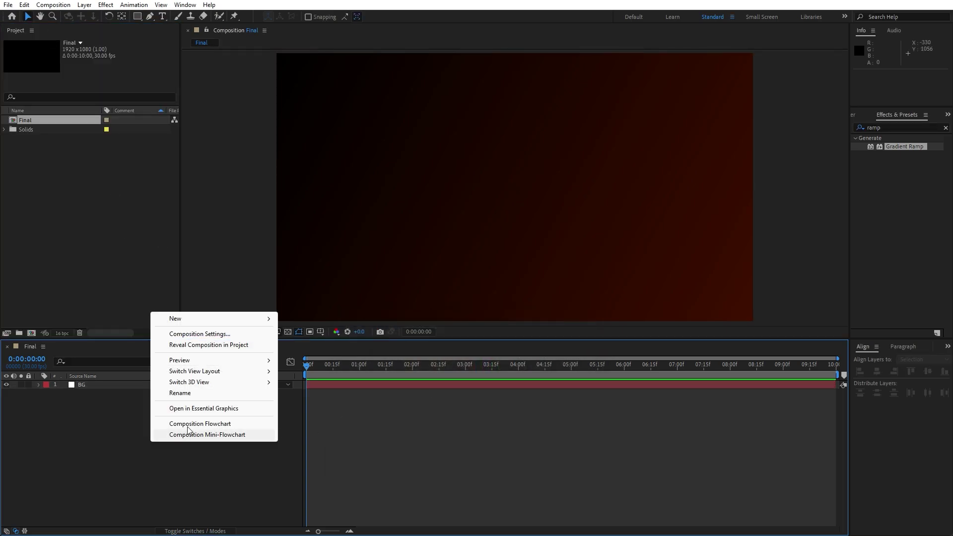
pyautogui.moveTo(193, 319)
pyautogui.click(320, 345)
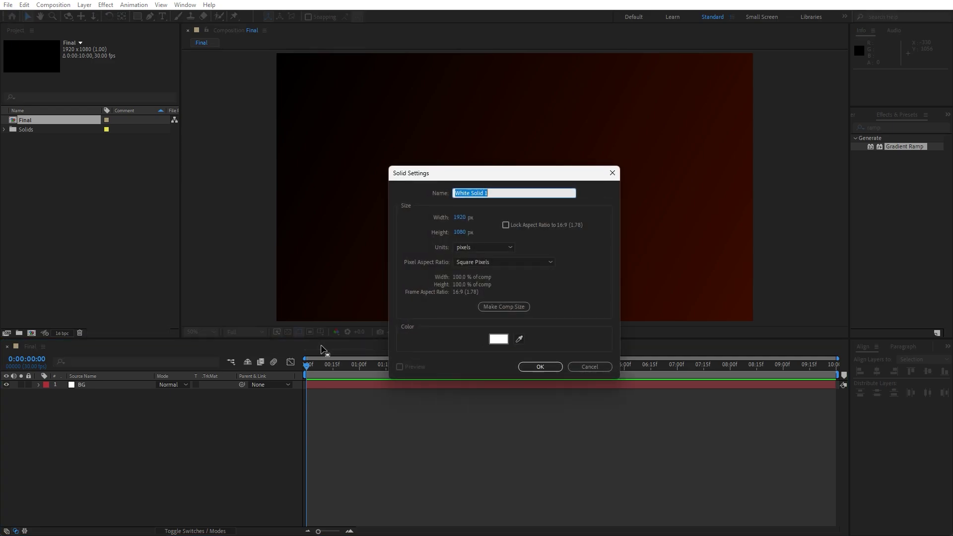
pyautogui.write('Par')
pyautogui.click(539, 366)
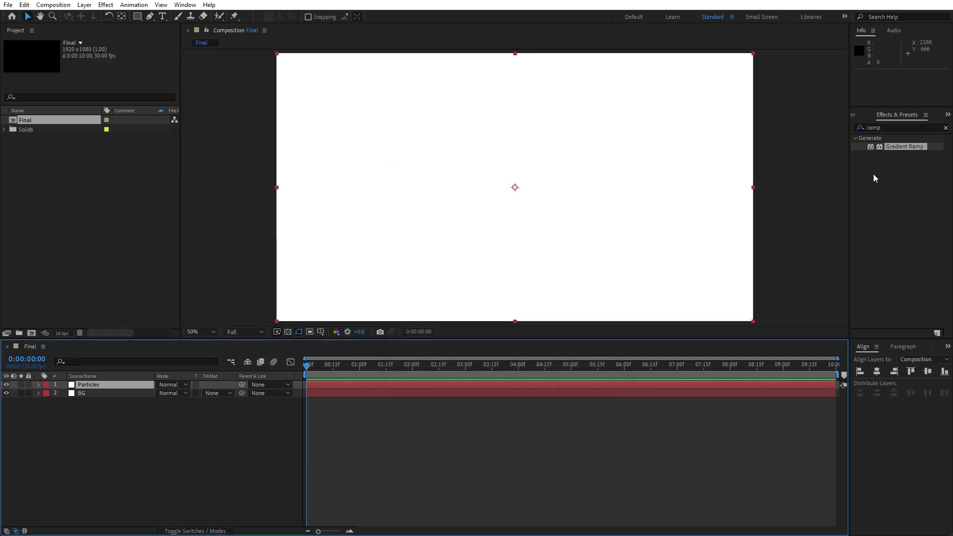
# Apply CC Star Burst to Particles with Scatter 463, Speed 0.06 and Grid Spacing 1.
pyautogui.click(892, 128)
pyautogui.write('cc star')
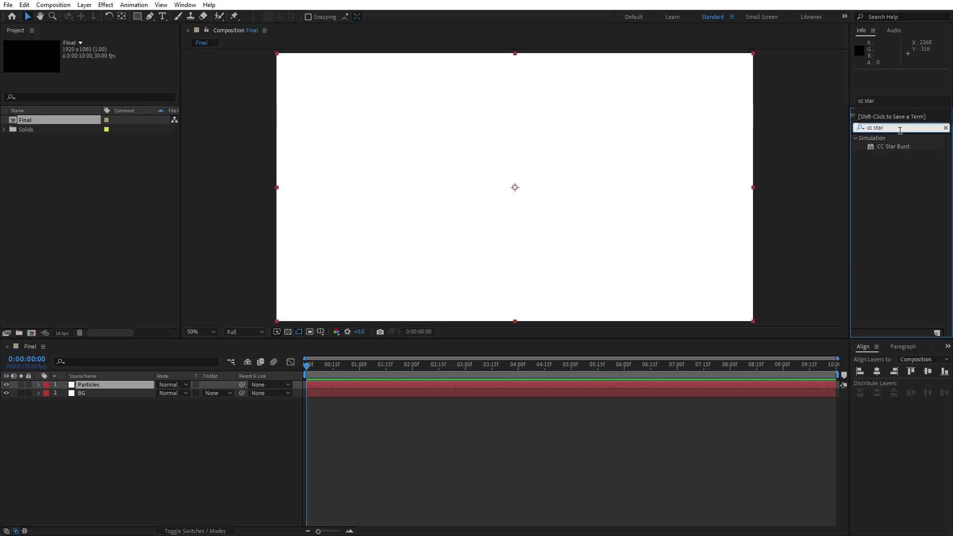
pyautogui.moveTo(893, 147); pyautogui.dragTo(126, 385)
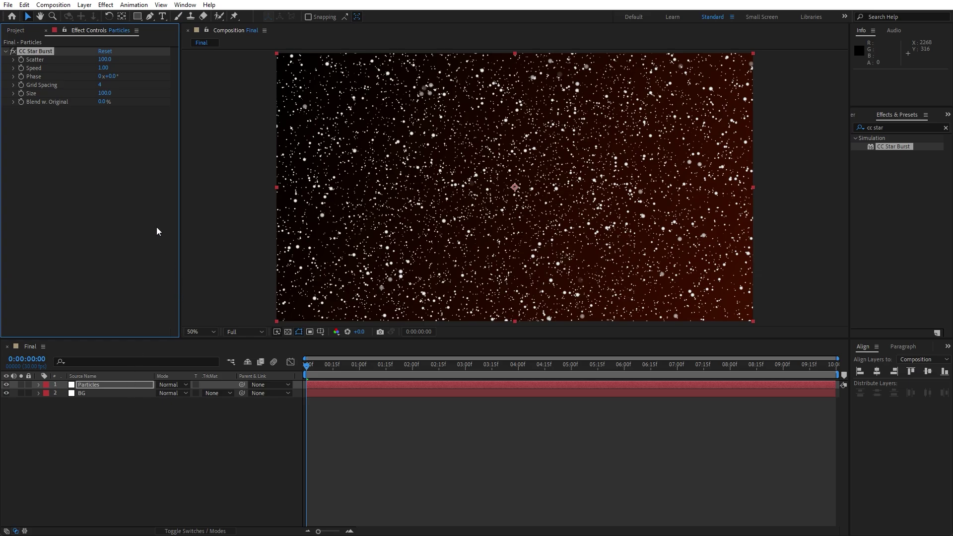
pyautogui.moveTo(104, 59); pyautogui.dragTo(293, 70)
pyautogui.moveTo(104, 68); pyautogui.dragTo(67, 76)
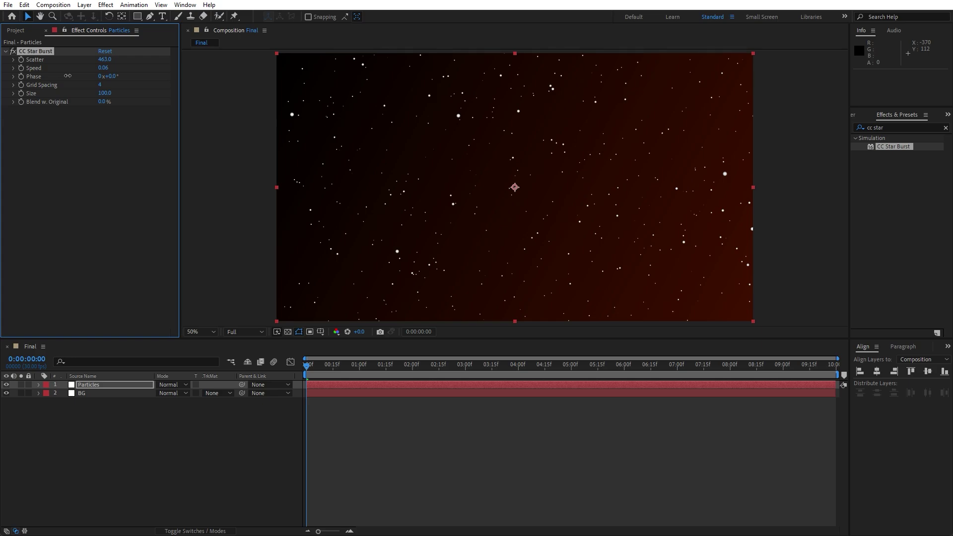
pyautogui.click(100, 85)
pyautogui.write('1')
pyautogui.click(117, 198)
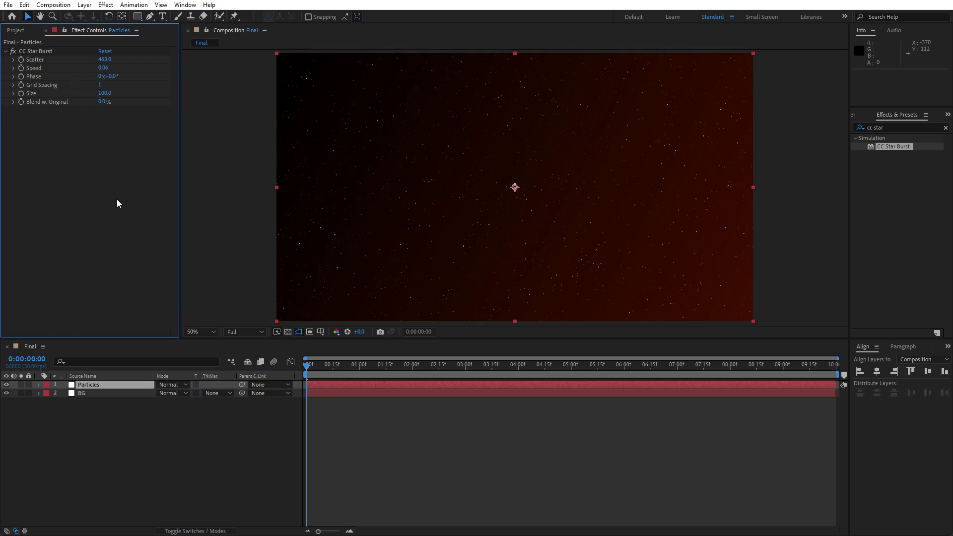
pyautogui.click(904, 128)
# Apply a Fill effect to Particles with colour FF5400 to make the stars orange.
pyautogui.write('fill')
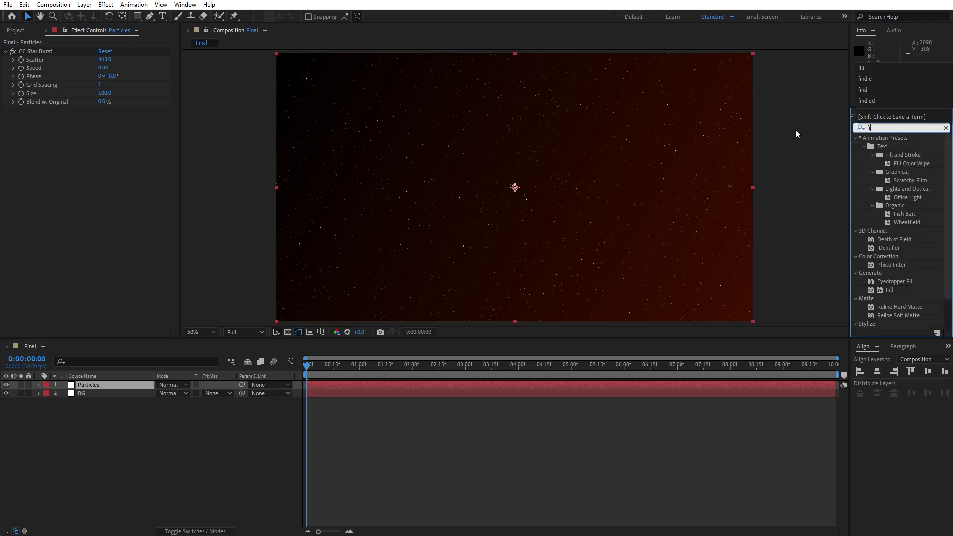
pyautogui.moveTo(885, 189); pyautogui.dragTo(82, 386)
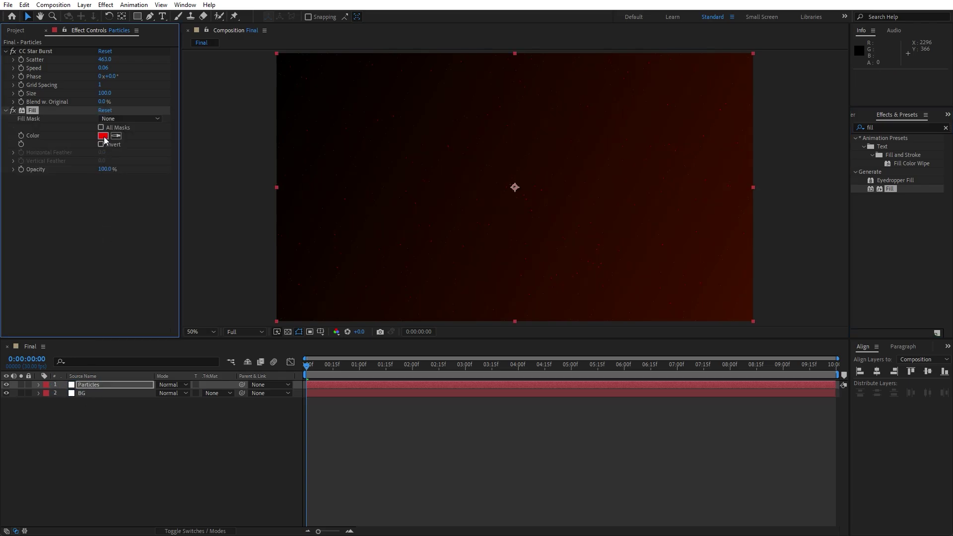
pyautogui.click(103, 136)
pyautogui.moveTo(488, 458); pyautogui.dragTo(490, 455)
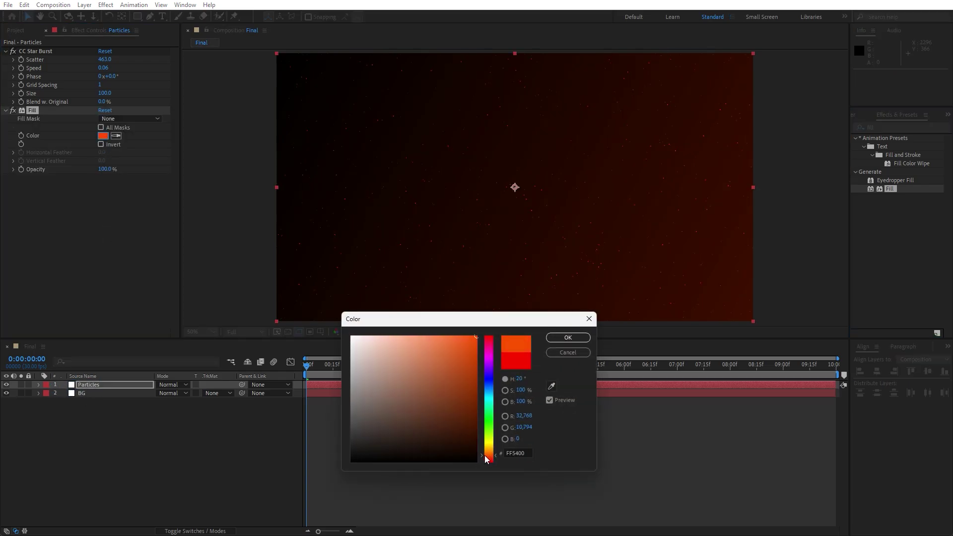
pyautogui.click(569, 339)
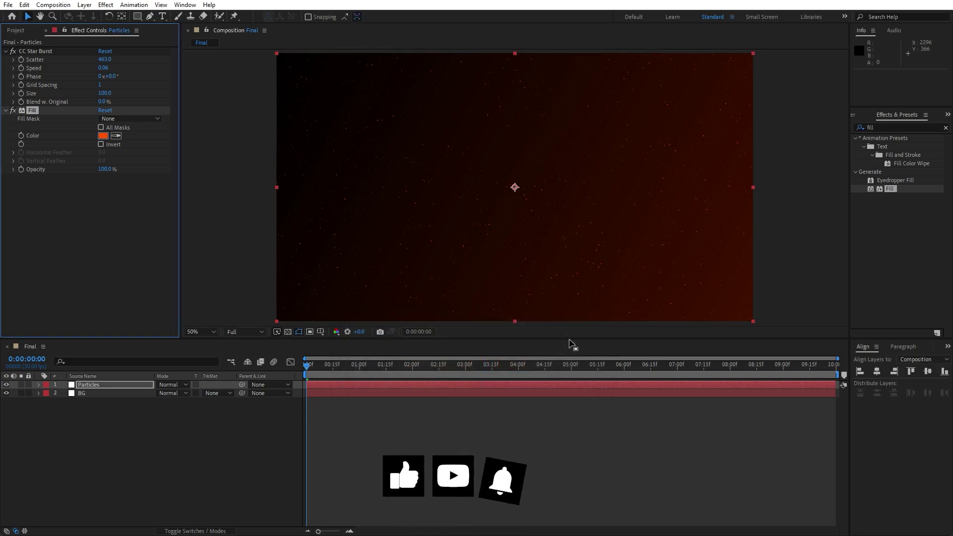
pyautogui.click(46, 31)
pyautogui.click(187, 465)
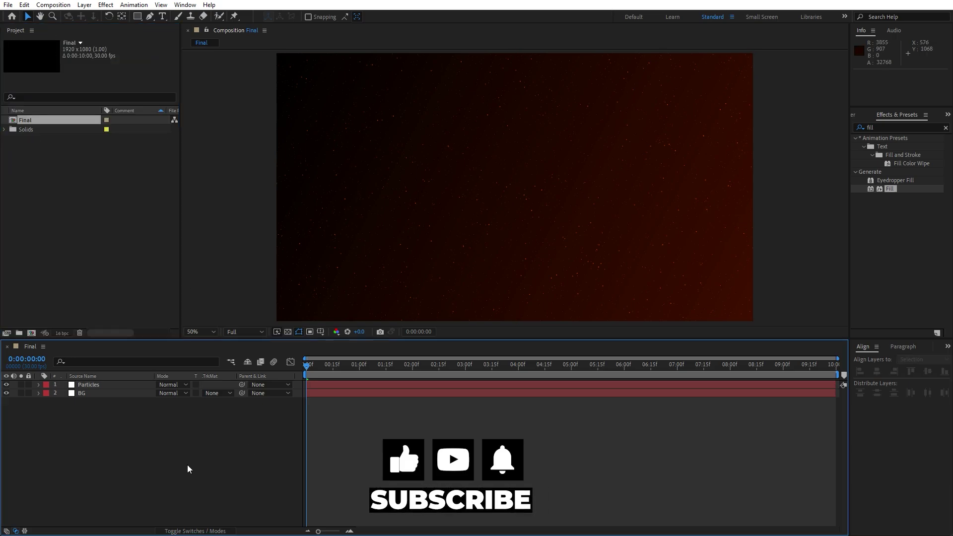
# Add a new white solid layer named Sun.
pyautogui.rightClick(168, 465)
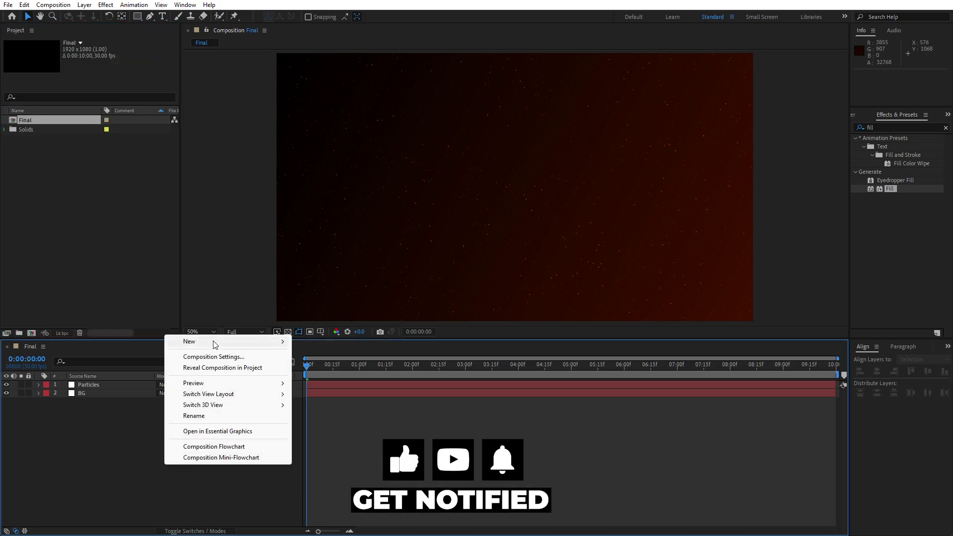
pyautogui.moveTo(215, 345)
pyautogui.click(323, 368)
pyautogui.write('Sun')
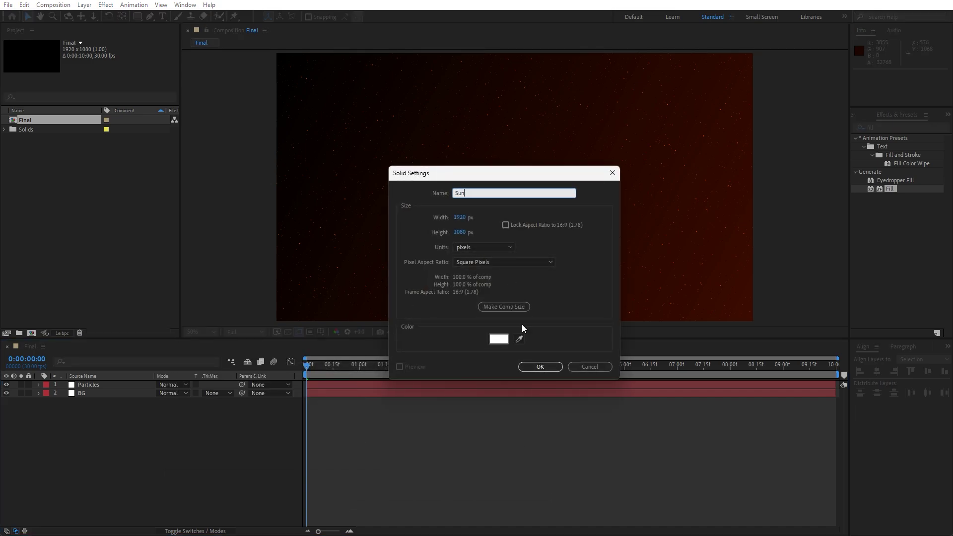
pyautogui.click(543, 367)
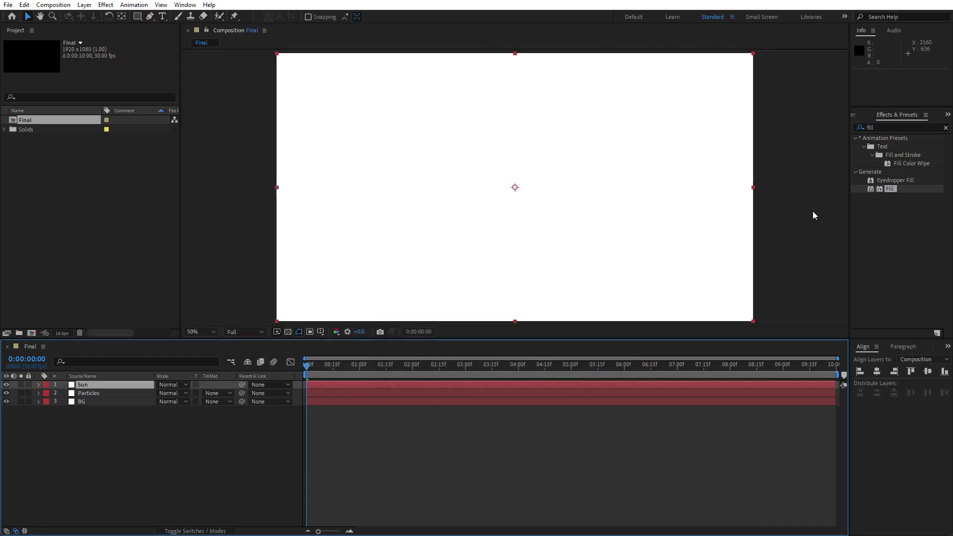
# Apply Fractal Noise to Sun with Contrast 500 and Complexity 10.
pyautogui.click(893, 125)
pyautogui.write('fracta')
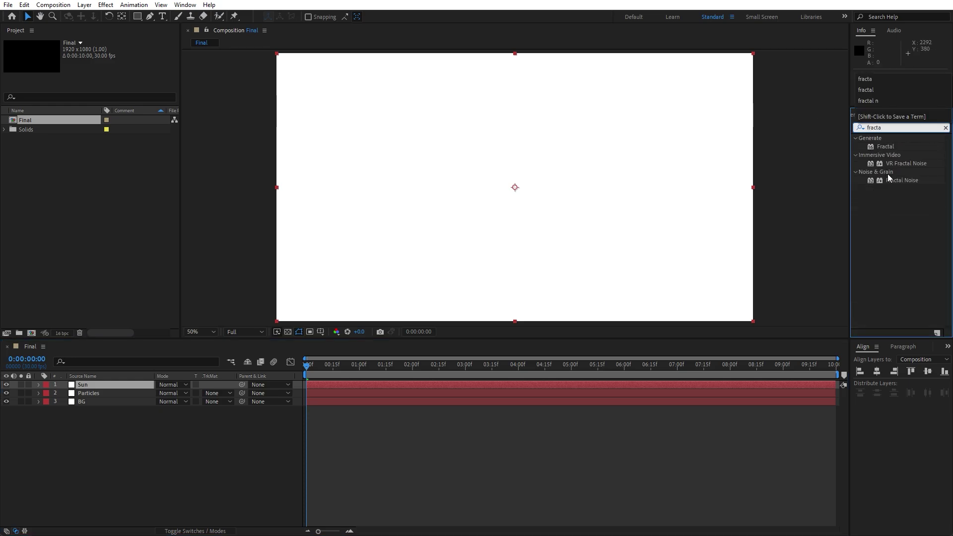
pyautogui.moveTo(888, 178); pyautogui.dragTo(106, 382)
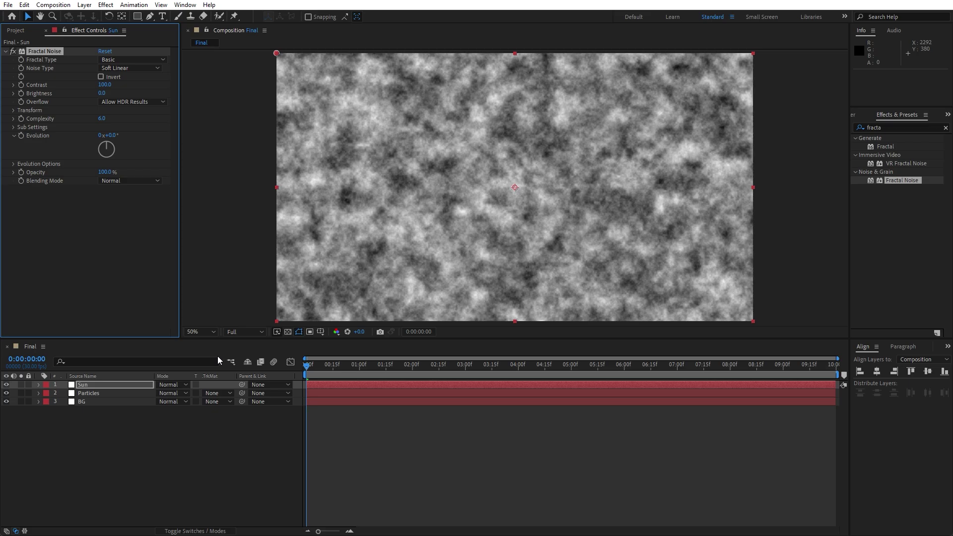
pyautogui.click(103, 84)
pyautogui.write('500')
pyautogui.click(112, 258)
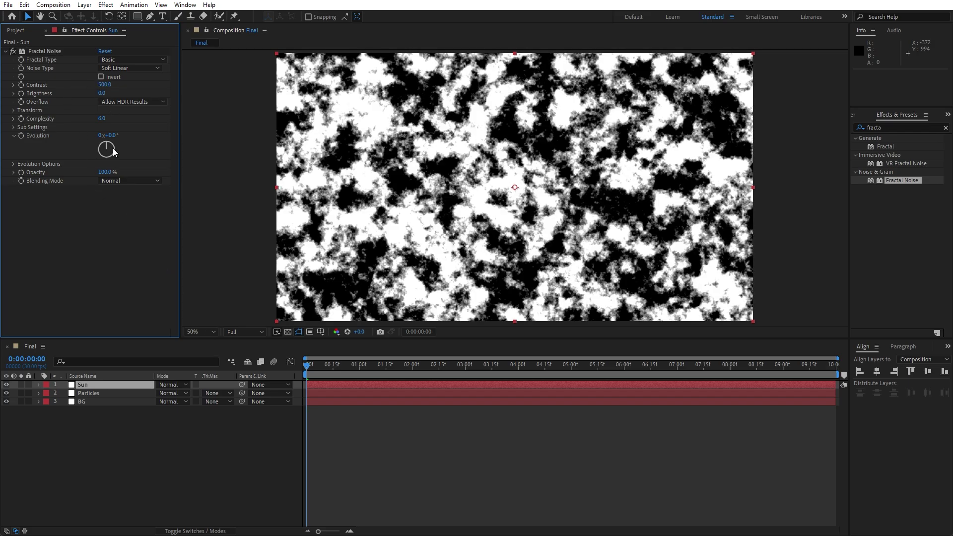
pyautogui.click(101, 119)
pyautogui.write('10')
pyautogui.click(51, 315)
# Drive the noise's Evolution with the expression time*50 and preview the animation.
pyautogui.keyDown('alt'); pyautogui.click(21, 136); pyautogui.keyUp('alt')
pyautogui.write('time')
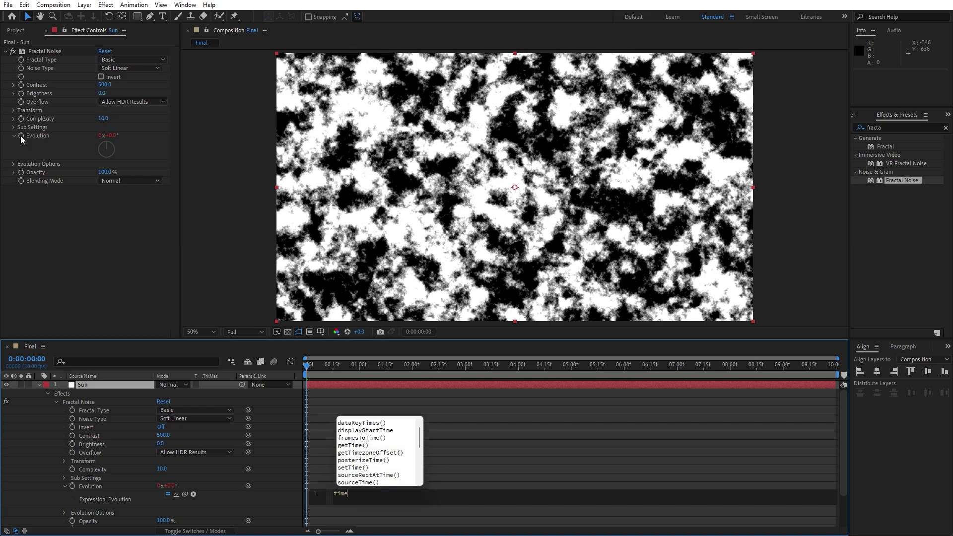
pyautogui.write('*50')
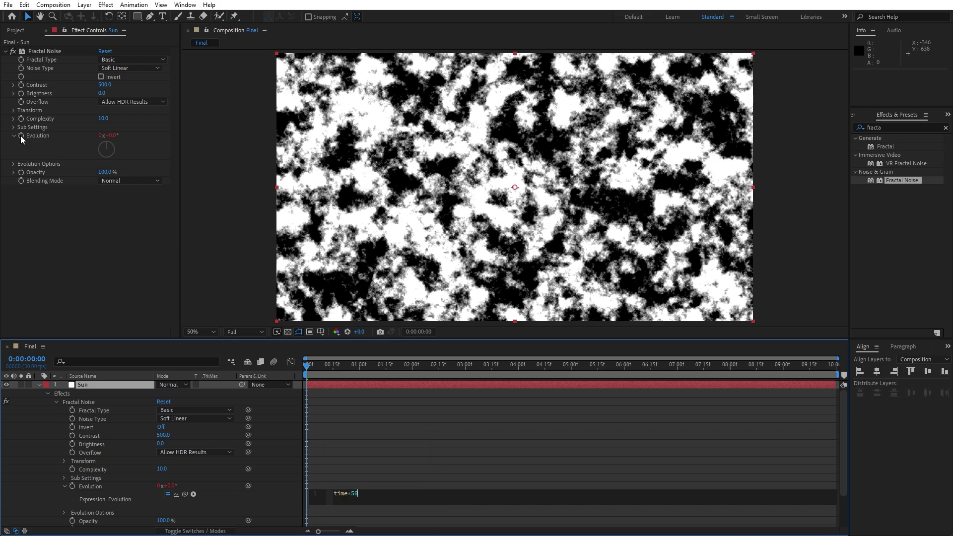
pyautogui.click(126, 424)
pyautogui.click(367, 371)
pyautogui.press('space')
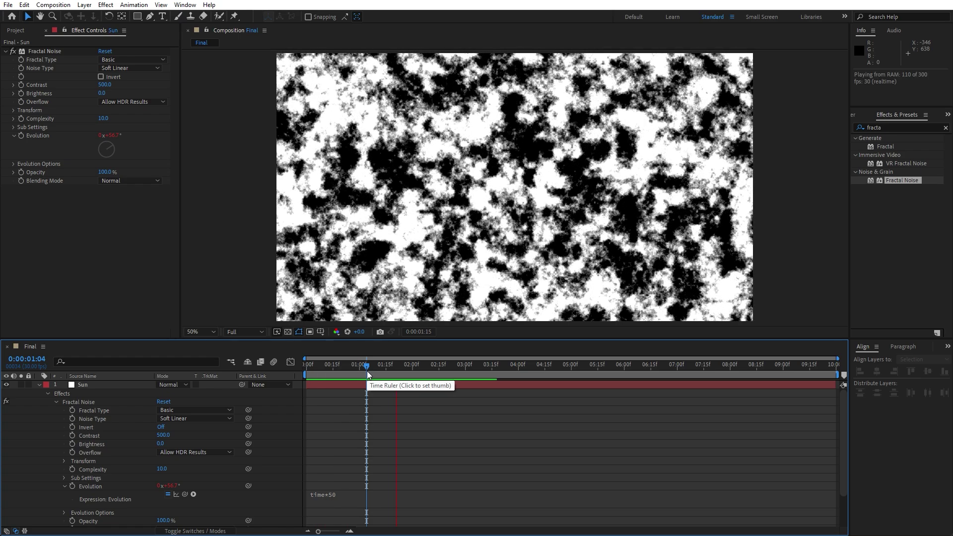
pyautogui.click(497, 365)
pyautogui.click(39, 385)
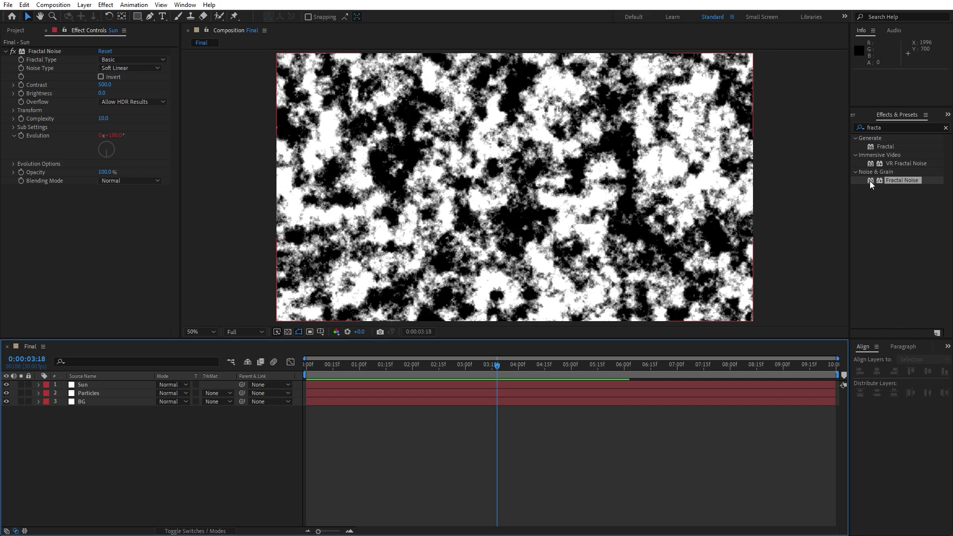
pyautogui.click(895, 127)
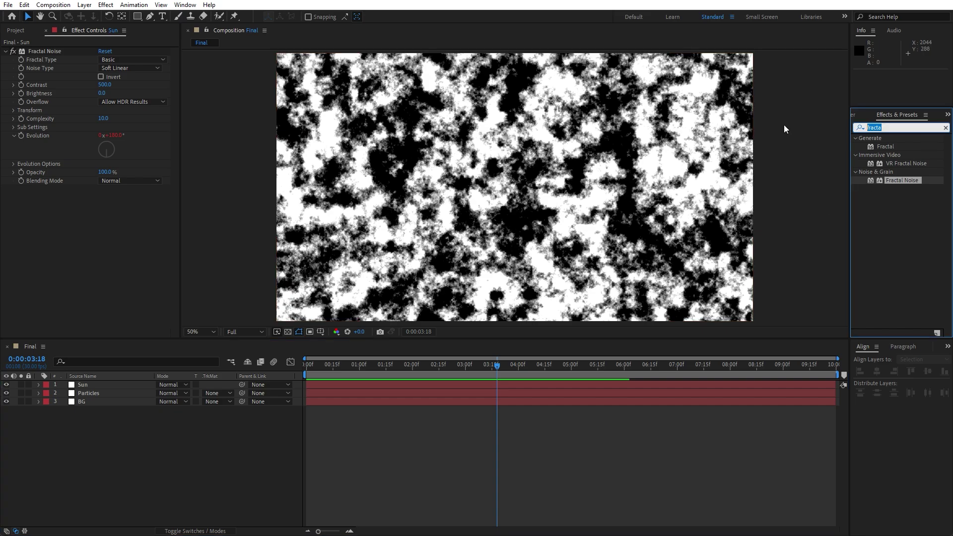
# Apply Find Edges to Sun with Invert on, then duplicate it into three copies.
pyautogui.write('find e')
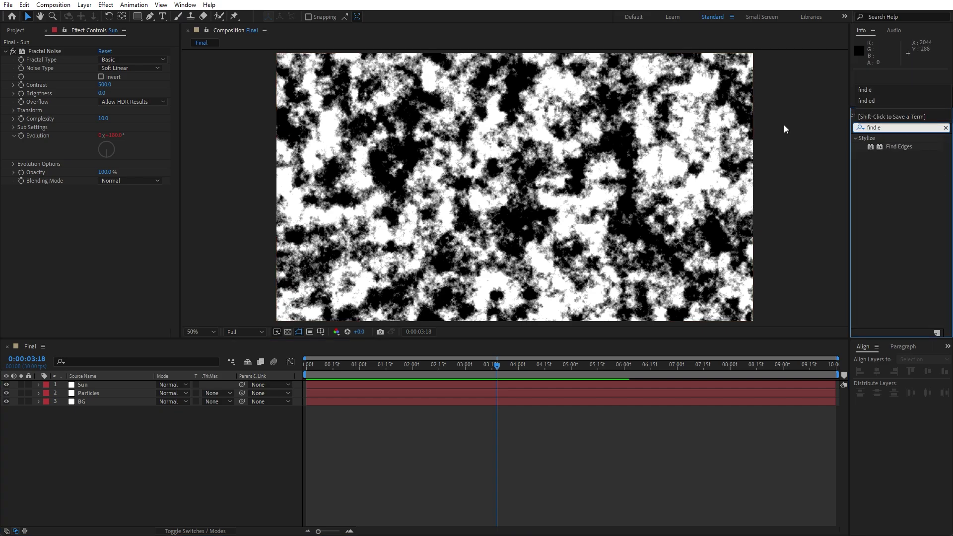
pyautogui.moveTo(899, 146); pyautogui.dragTo(91, 268)
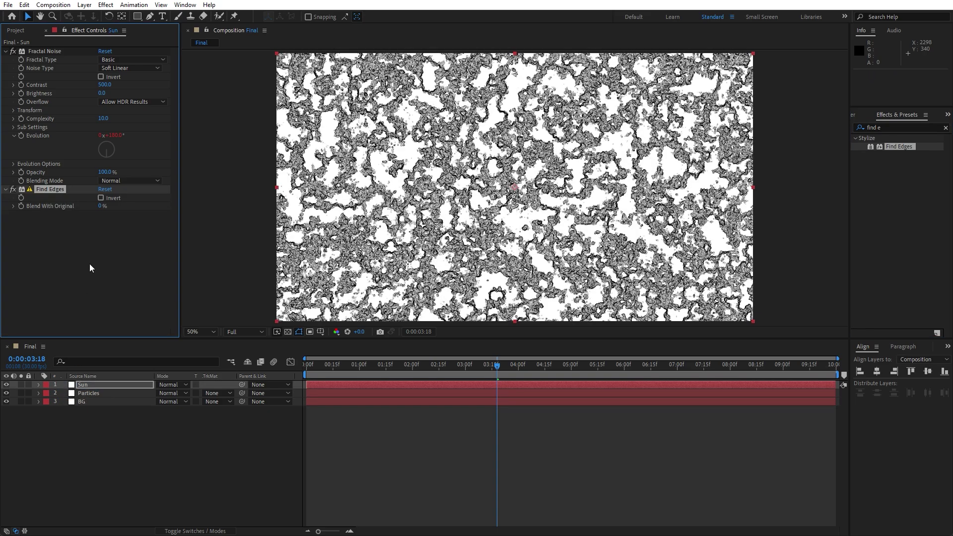
pyautogui.click(101, 198)
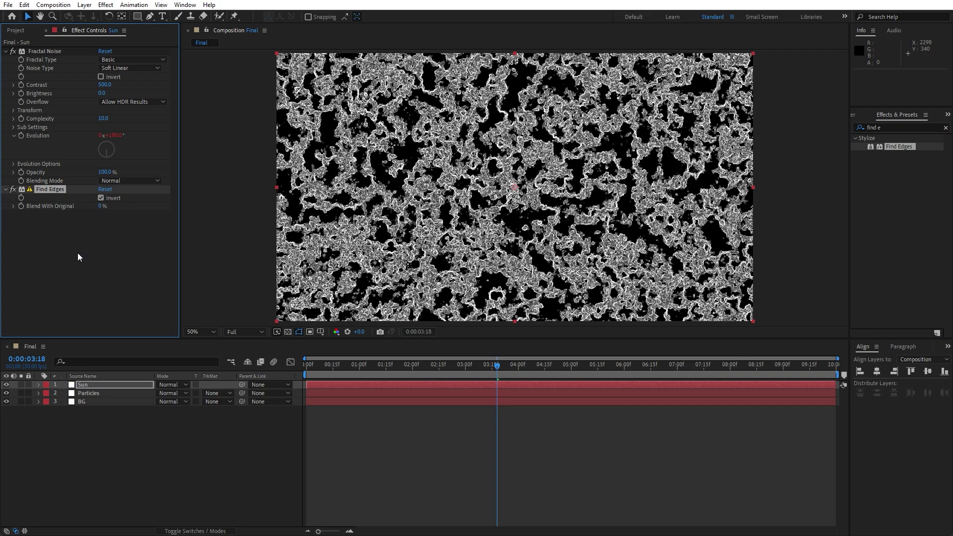
pyautogui.hotkey('ctrl', 'd')
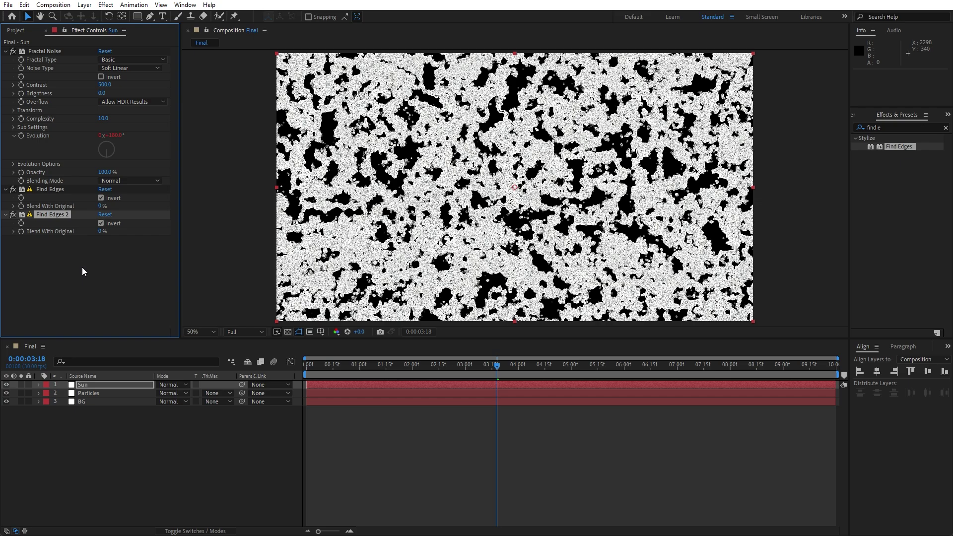
pyautogui.hotkey('ctrl', 'd')
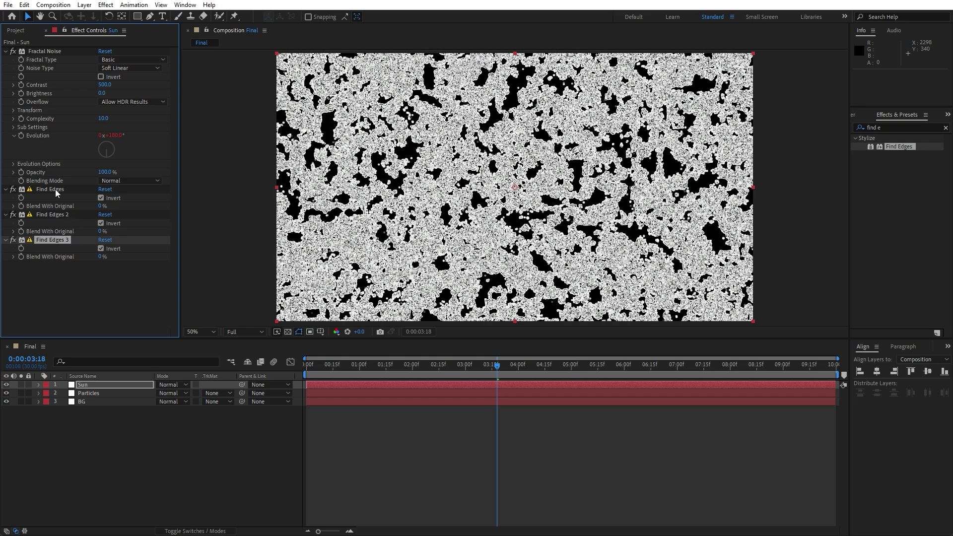
pyautogui.moveTo(355, 372); pyautogui.dragTo(404, 373)
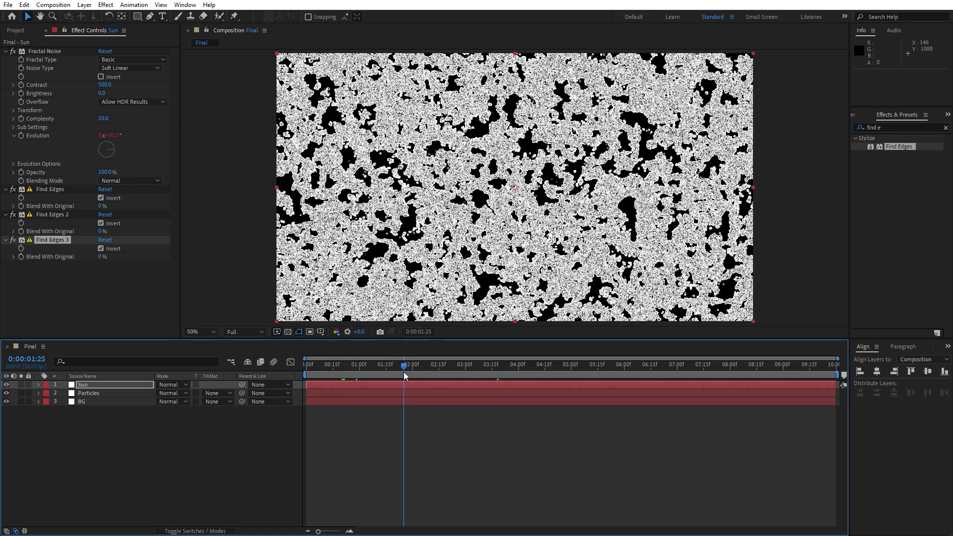
# Apply Noise to Sun at 12% with Use Color Noise and Clip Result Values off.
pyautogui.click(907, 128)
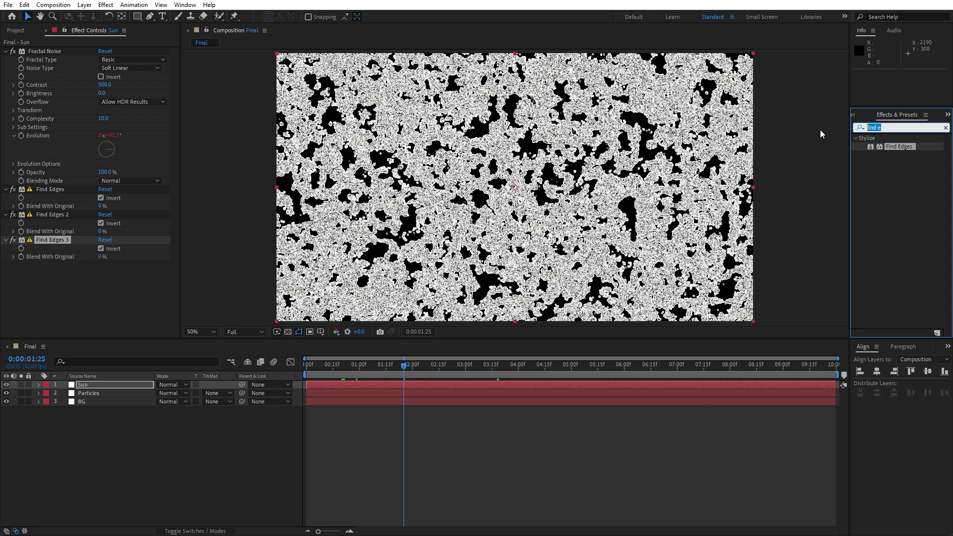
pyautogui.write('noise')
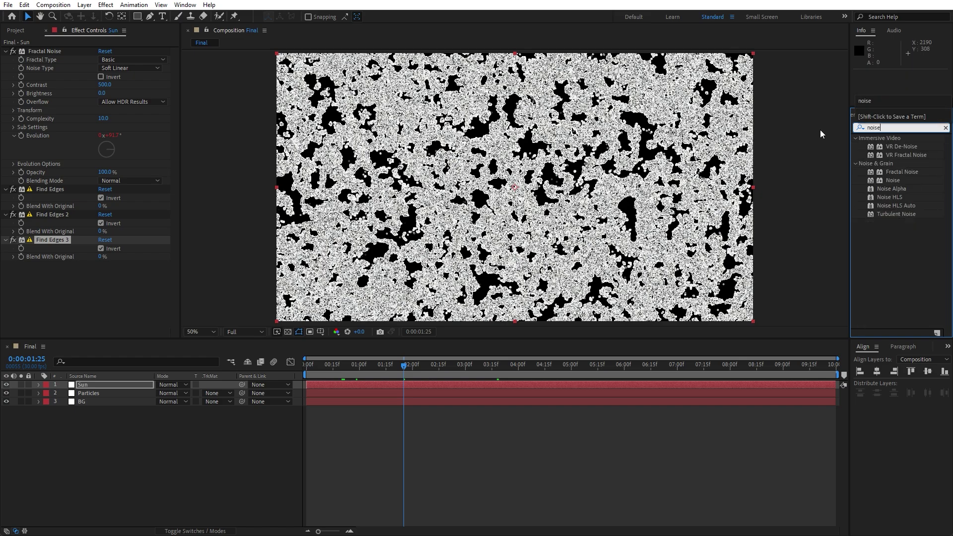
pyautogui.moveTo(898, 180); pyautogui.dragTo(91, 388)
pyautogui.click(102, 281)
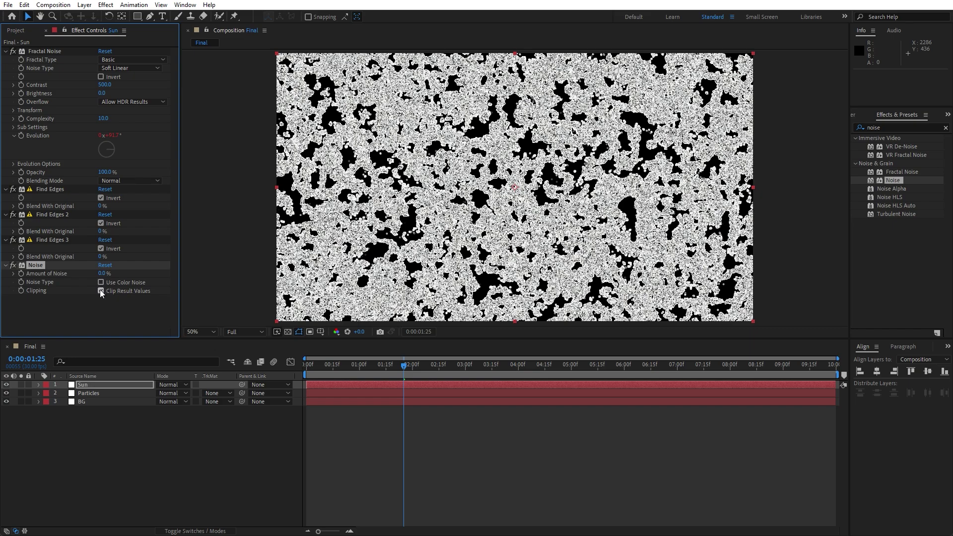
pyautogui.click(100, 291)
pyautogui.click(102, 273)
pyautogui.write('12')
pyautogui.press('Return')
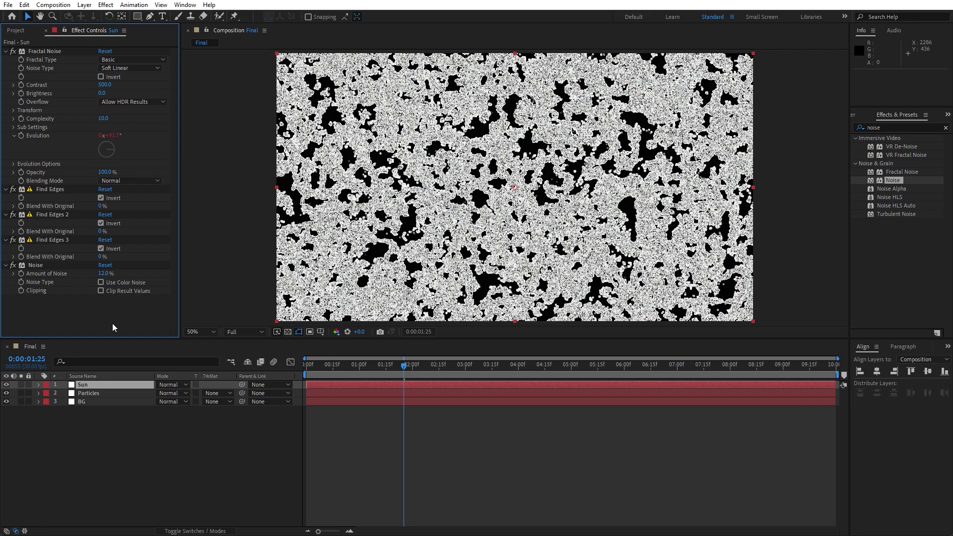
# Add Optics Compensation with Optimal Pixels on and field of view 160.
pyautogui.click(946, 128)
pyautogui.write('optic')
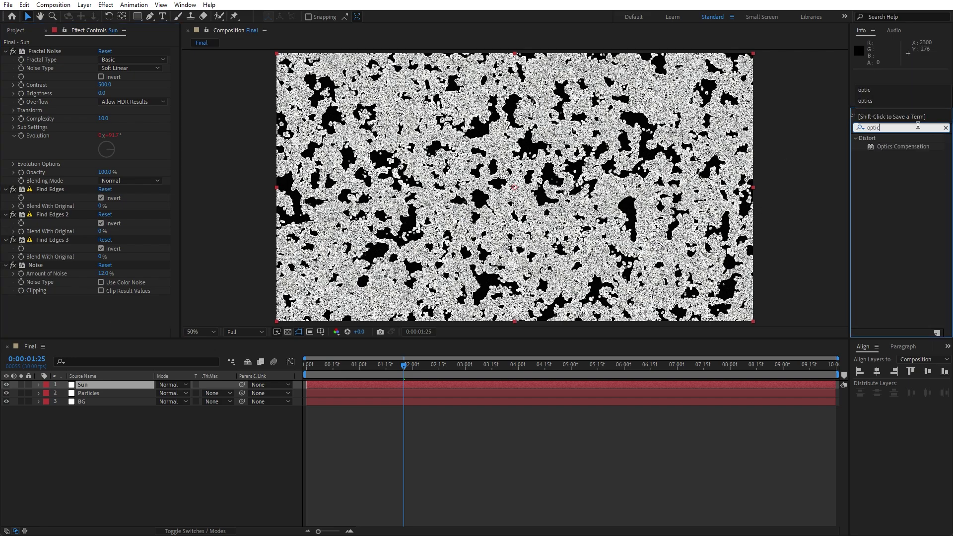
pyautogui.moveTo(901, 146); pyautogui.dragTo(105, 318)
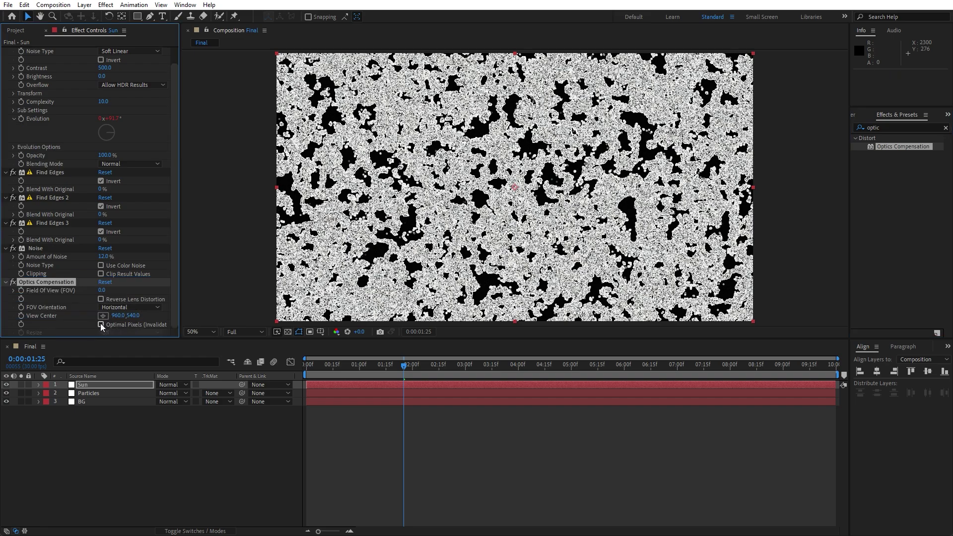
pyautogui.click(101, 325)
pyautogui.click(101, 291)
pyautogui.write('15')
pyautogui.click(132, 469)
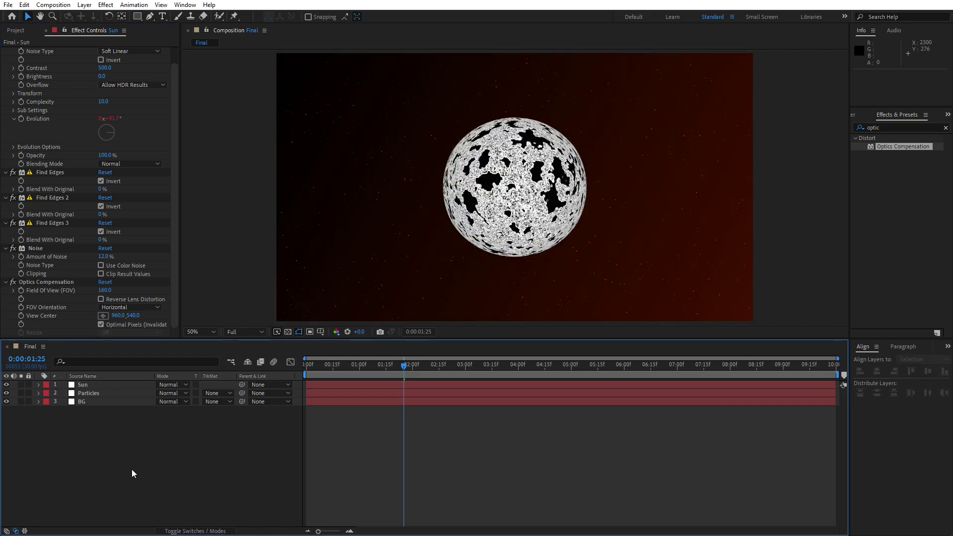
# Scrub the timeline to check the sphere and collapse the Fractal Noise and Find Edges controls.
pyautogui.moveTo(405, 370); pyautogui.dragTo(440, 369)
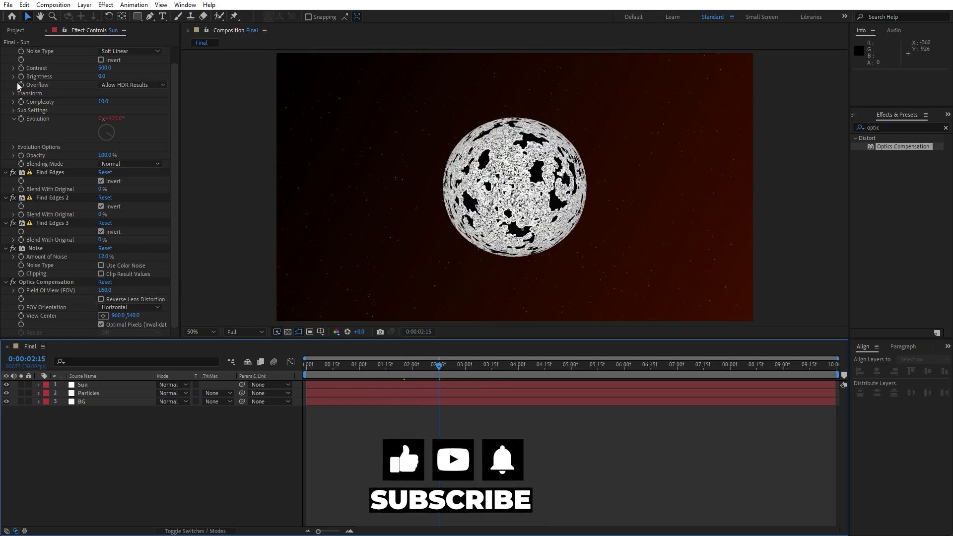
pyautogui.scroll(1, 18, 85)
pyautogui.click(6, 52)
pyautogui.click(5, 60)
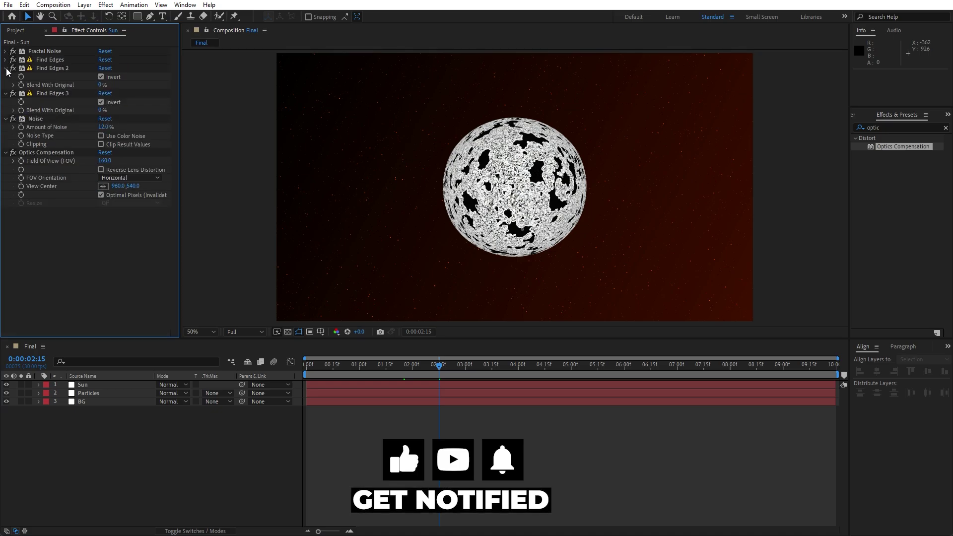
pyautogui.click(6, 68)
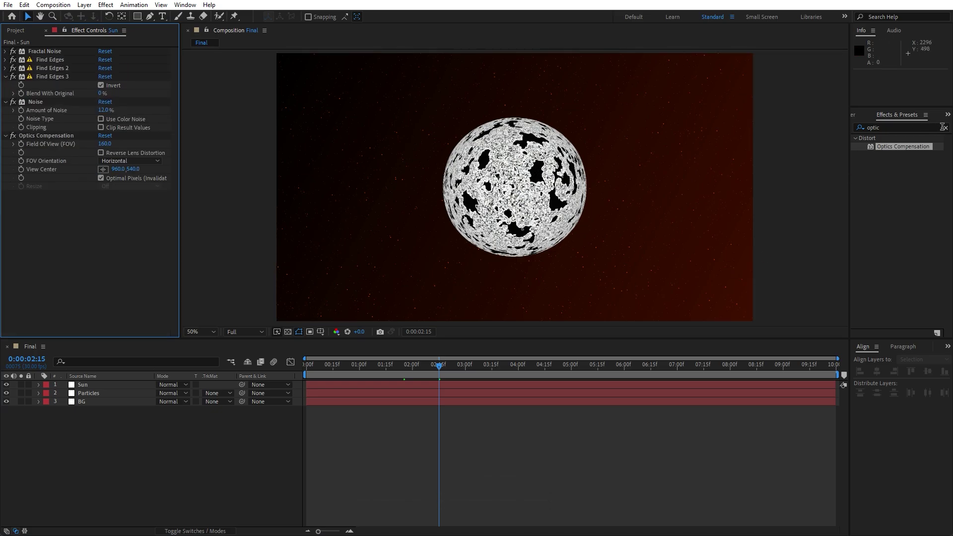
# Apply Bevel Alpha to Sun with Edge Thickness 5, Light Intensity 0.54 and an orange light colour.
pyautogui.click(946, 129)
pyautogui.click(923, 127)
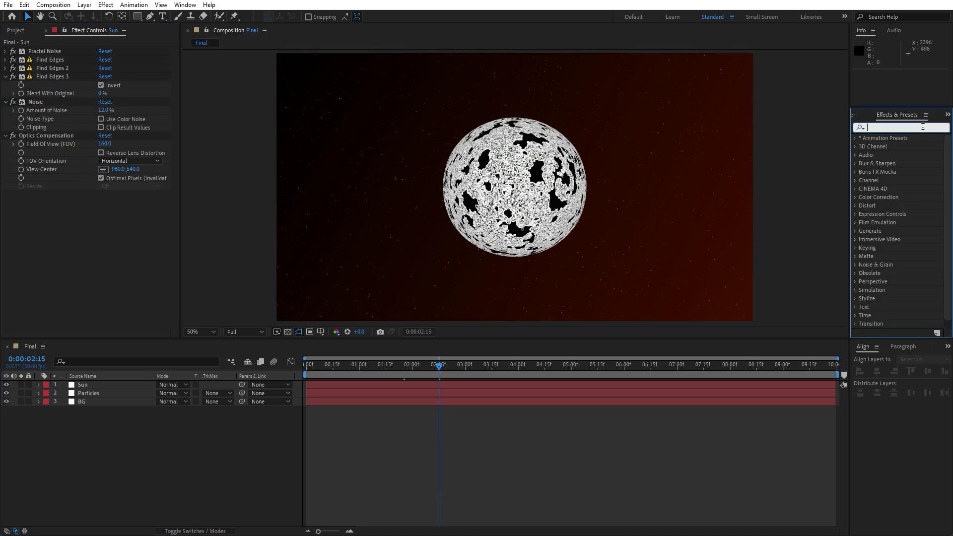
pyautogui.write('beve')
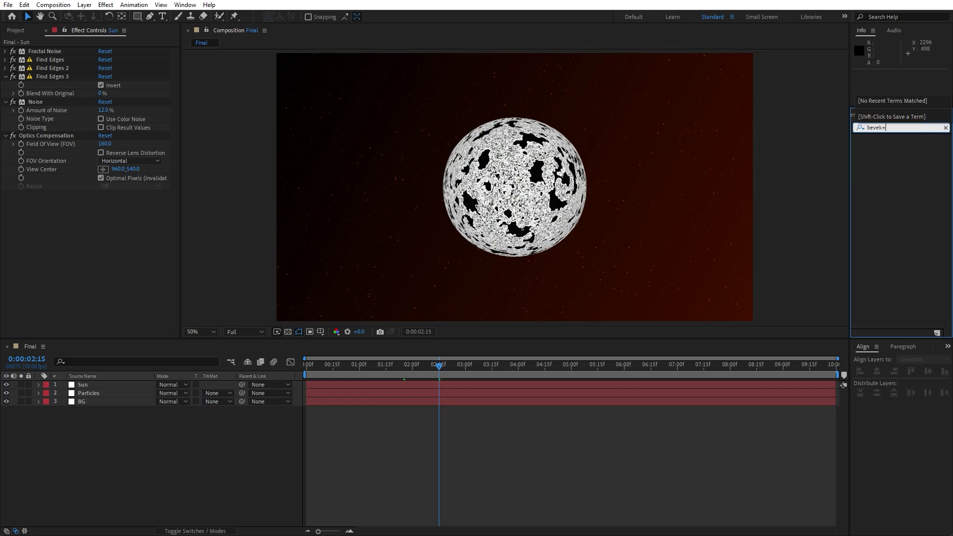
pyautogui.moveTo(889, 201); pyautogui.dragTo(82, 390)
pyautogui.click(101, 204)
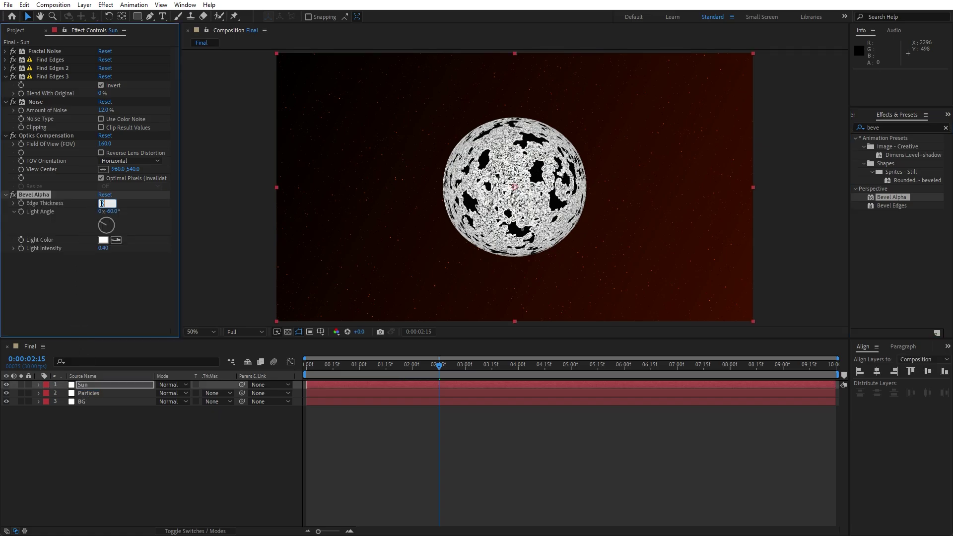
pyautogui.press('Return')
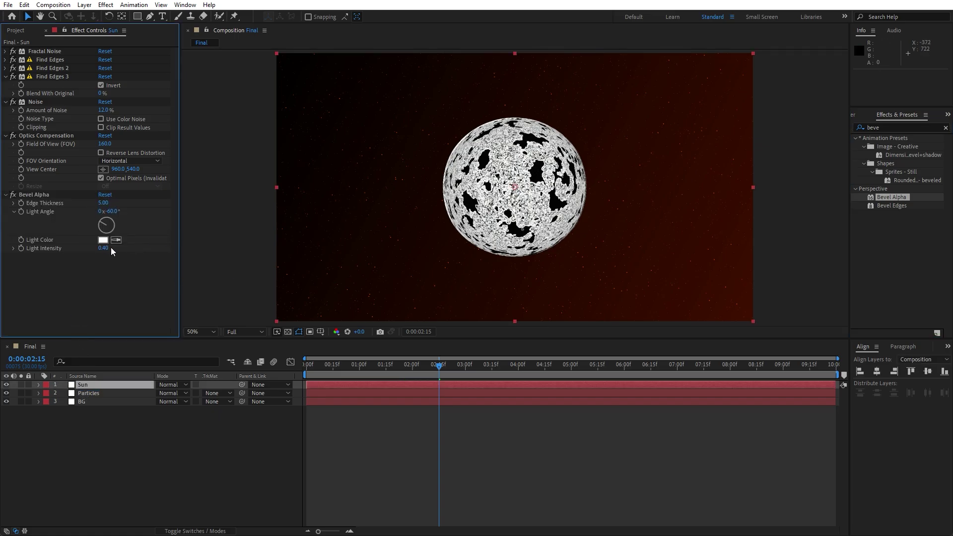
pyautogui.moveTo(103, 248); pyautogui.dragTo(129, 253)
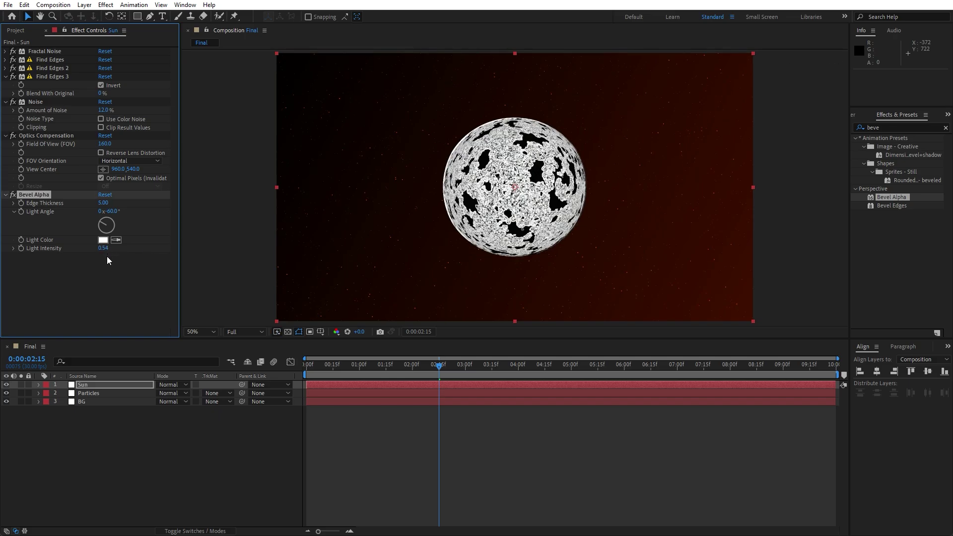
pyautogui.click(104, 240)
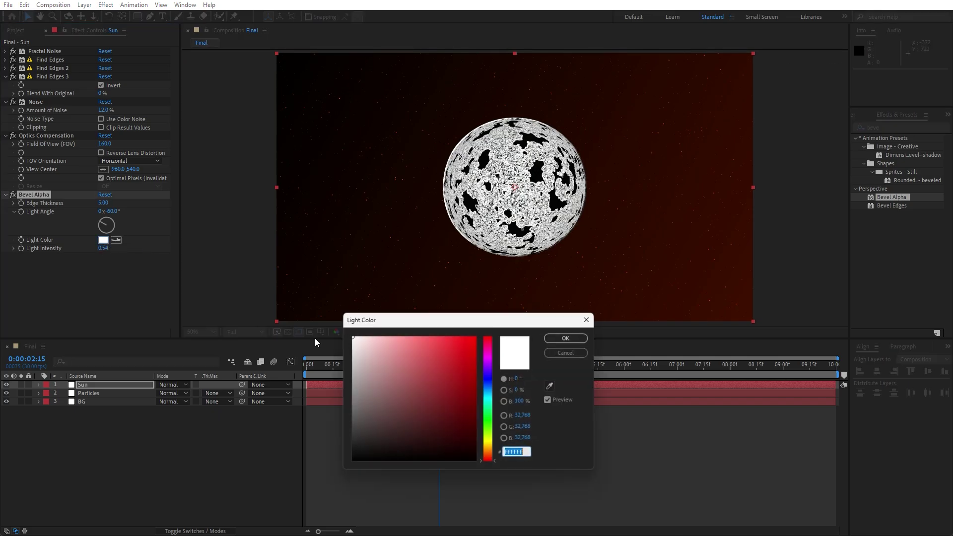
pyautogui.click(491, 456)
pyautogui.moveTo(449, 412)
pyautogui.mouseDown()
pyautogui.moveTo(488, 340)
pyautogui.moveTo(479, 338)
pyautogui.mouseUp()
pyautogui.click(568, 338)
# Set the viewer magnification to 50% to see the whole frame.
pyautogui.scroll(4, 514, 187)
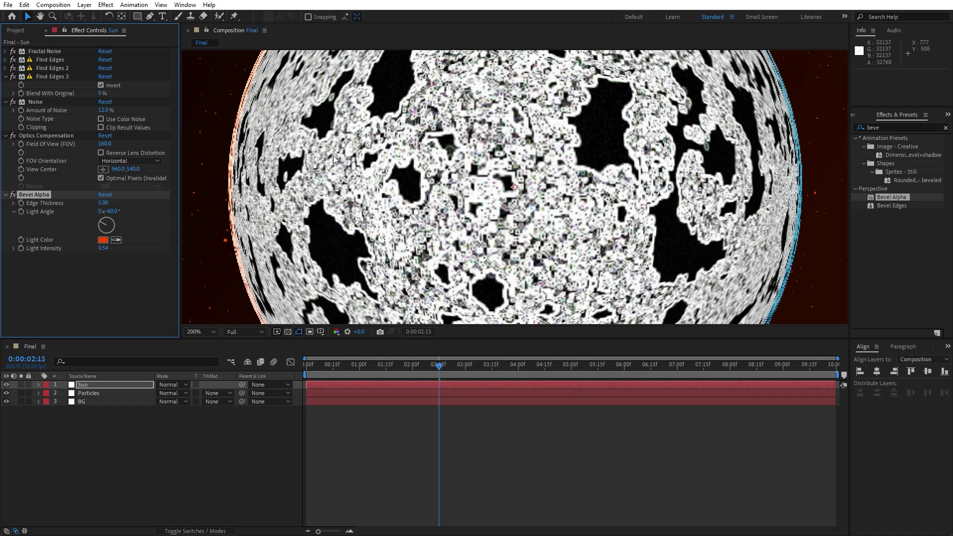
pyautogui.scroll(2, 333, 155)
pyautogui.scroll(-2, 415, 147)
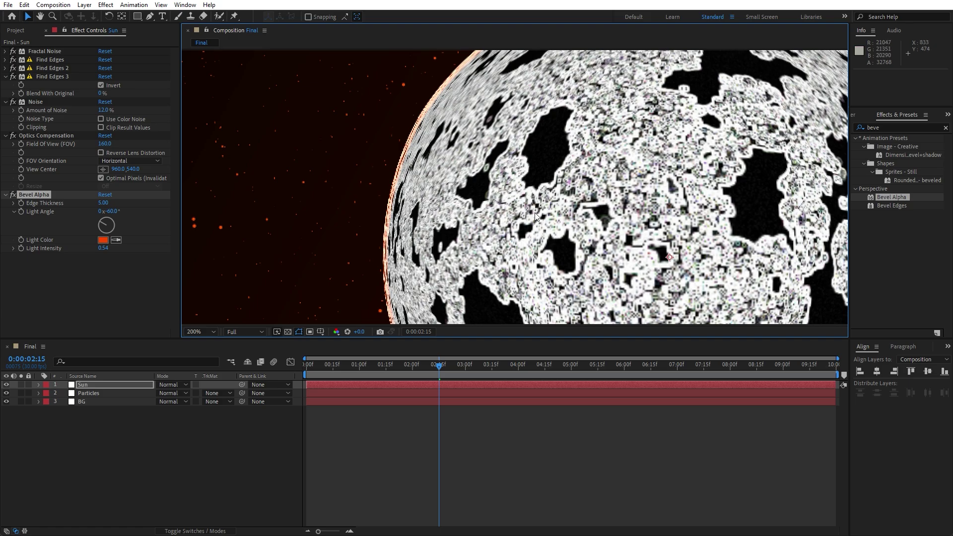
pyautogui.press(',')
pyautogui.press(',')
pyautogui.press(',')
pyautogui.press(',')
pyautogui.click(205, 331)
pyautogui.click(204, 411)
pyautogui.hotkey('ctrl', '5')
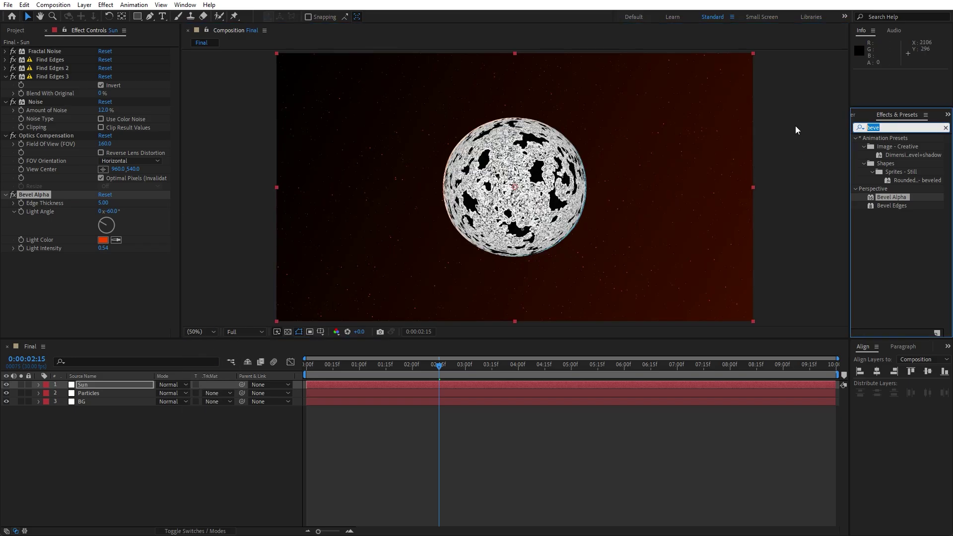
# Apply Colorama to Sun using the Fire preset palette under Output Cycle.
pyautogui.write('colora')
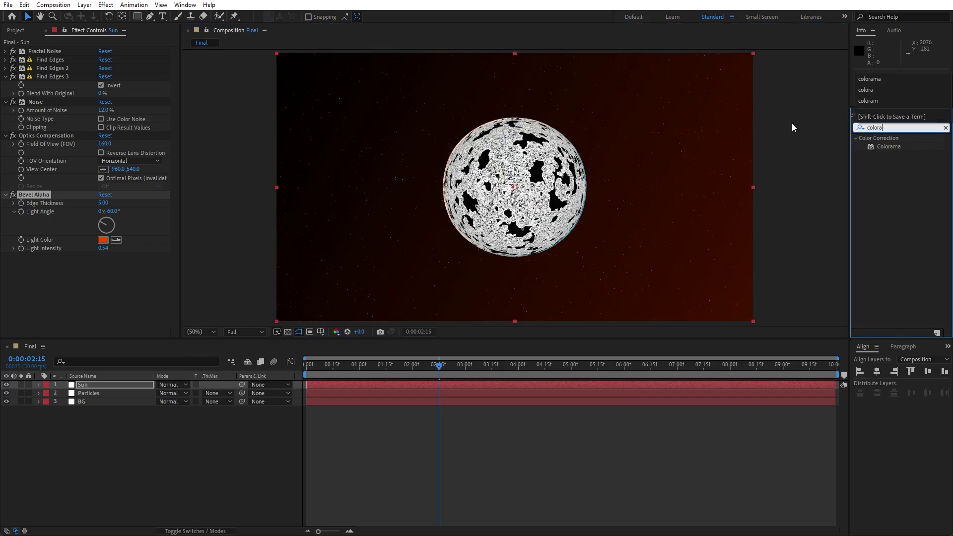
pyautogui.moveTo(888, 147); pyautogui.dragTo(94, 388)
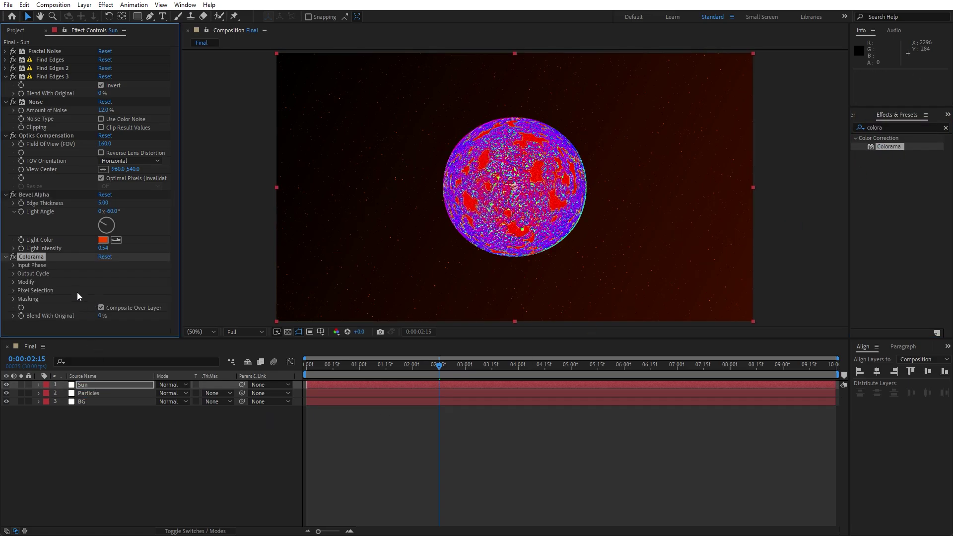
pyautogui.click(13, 274)
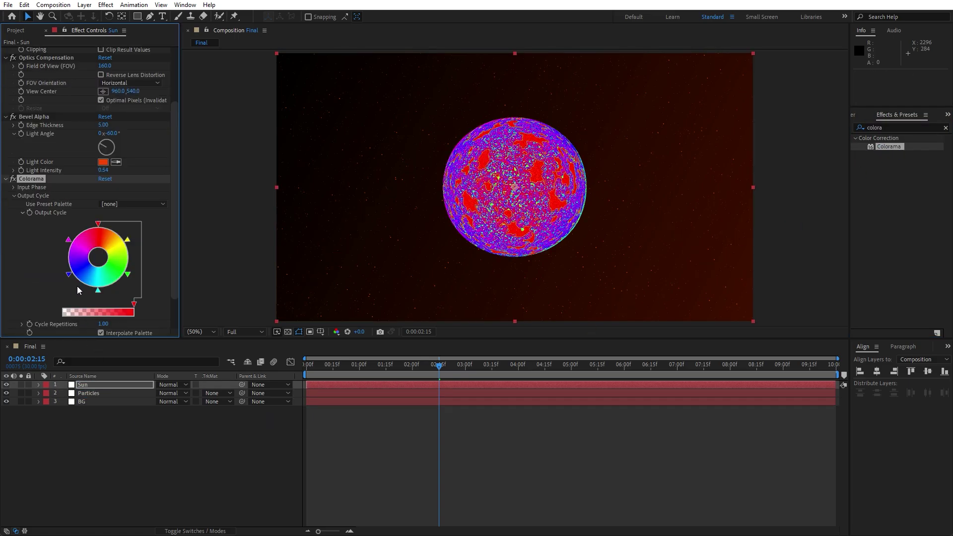
pyautogui.click(115, 204)
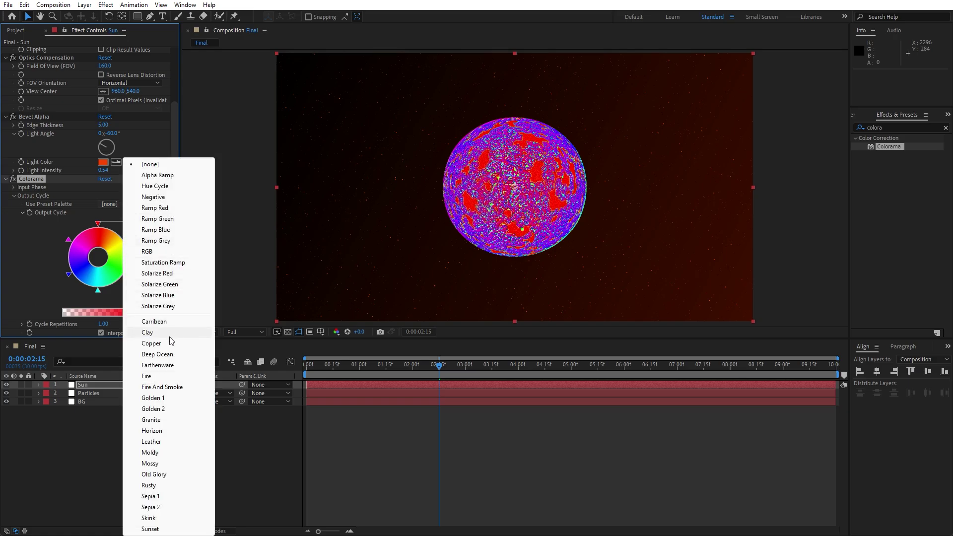
pyautogui.click(162, 377)
pyautogui.moveTo(397, 376)
pyautogui.mouseDown()
pyautogui.moveTo(385, 379)
pyautogui.moveTo(414, 374)
pyautogui.mouseUp()
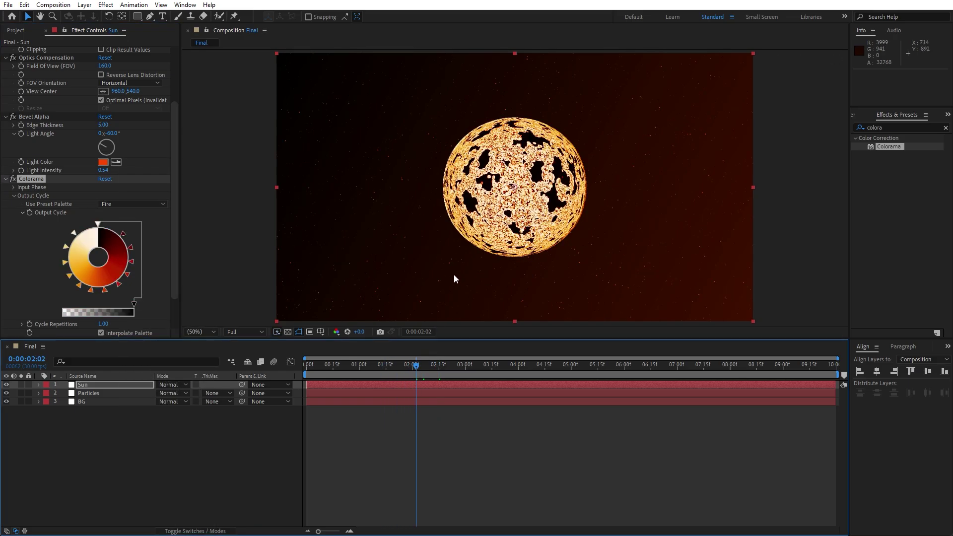
# Collapse the Find Edges 3, Noise, Optics Compensation, Bevel Alpha and Colorama settings.
pyautogui.scroll(3, 89, 222)
pyautogui.click(6, 76)
pyautogui.click(5, 85)
pyautogui.click(6, 93)
pyautogui.click(5, 102)
pyautogui.click(6, 110)
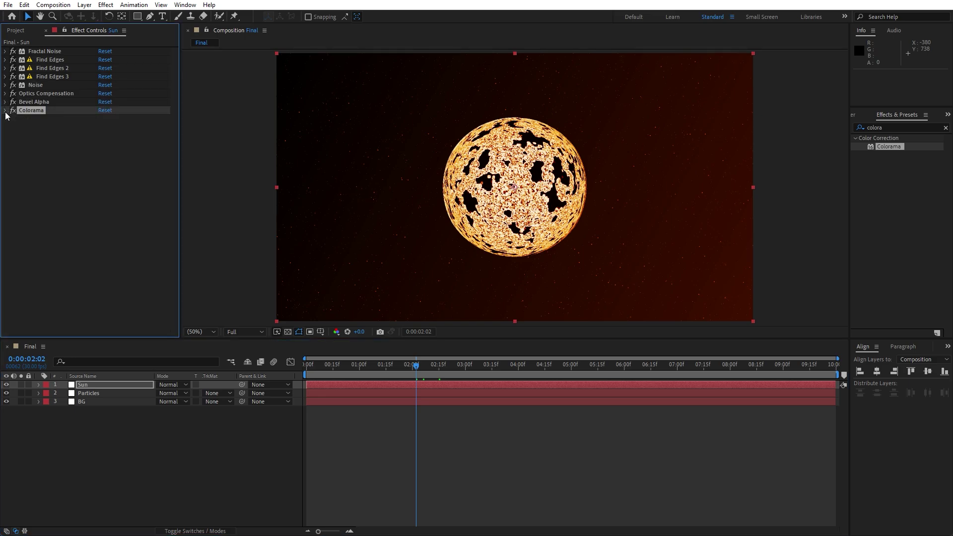
# Search for the Glow effect and apply it to the Sun layer.
pyautogui.click(891, 127)
pyautogui.write('glow')
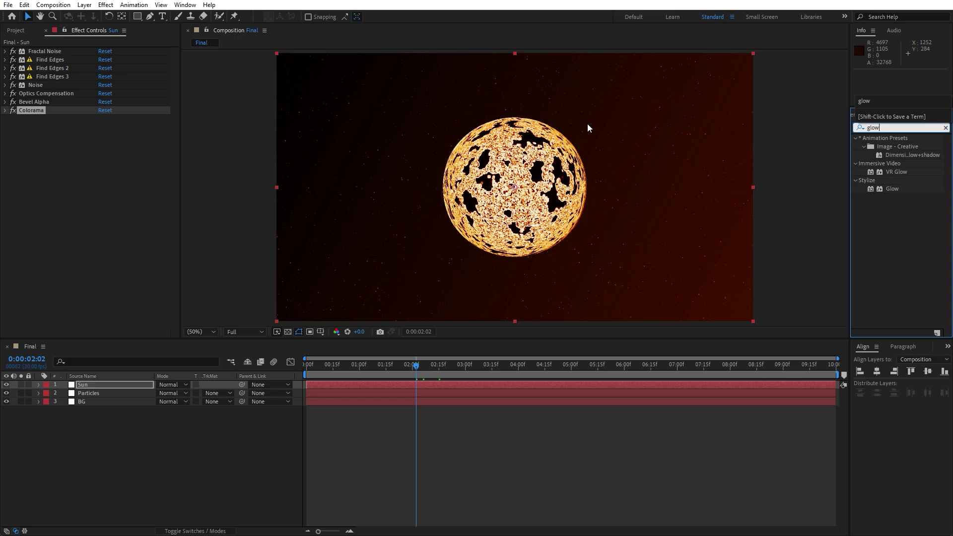
pyautogui.moveTo(890, 189); pyautogui.dragTo(132, 382)
# Set Glow Threshold to 100% and Glow Radius to 65, then collapse the effect.
pyautogui.click(104, 135)
pyautogui.write('100')
pyautogui.press('Return')
pyautogui.click(103, 144)
pyautogui.write('65')
pyautogui.press('Return')
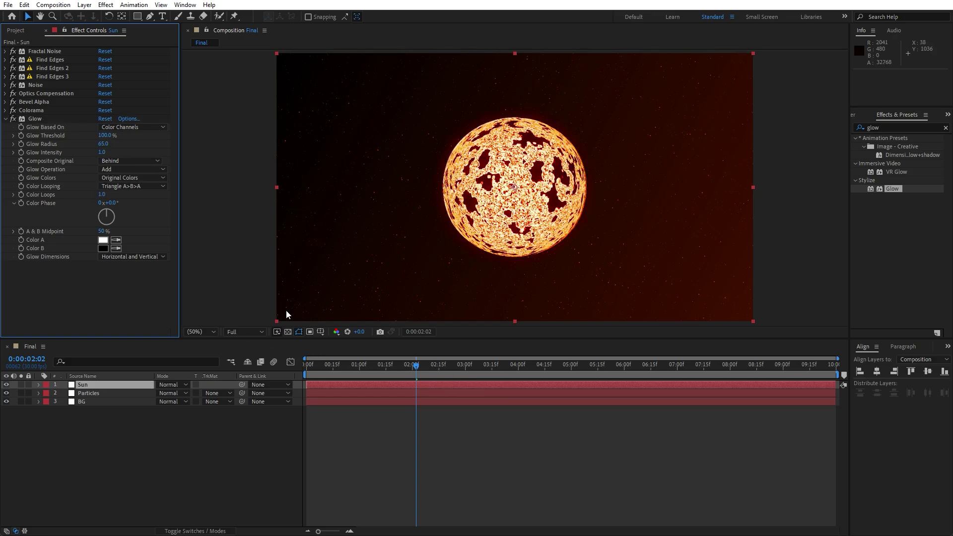
pyautogui.click(6, 120)
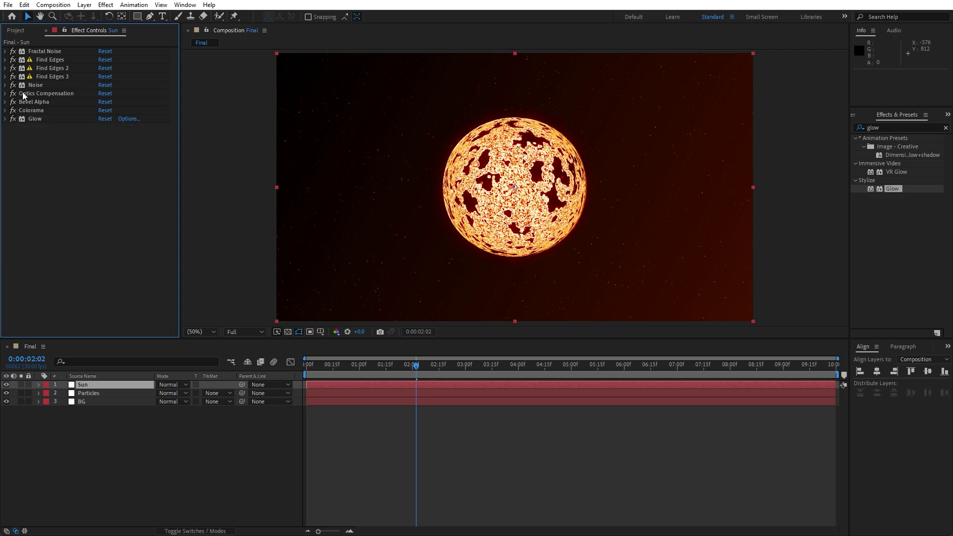
pyautogui.moveTo(417, 372); pyautogui.dragTo(397, 374)
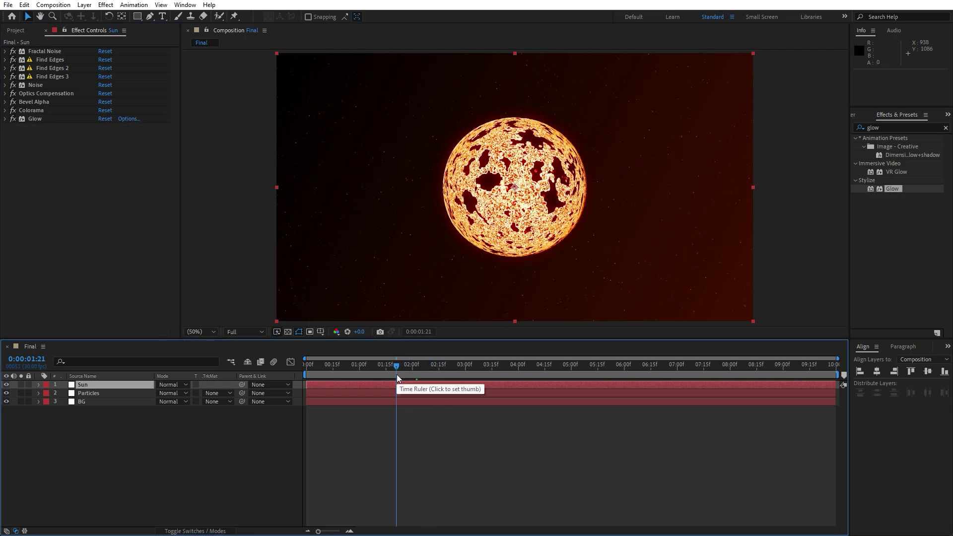
pyautogui.click(114, 459)
pyautogui.click(92, 387)
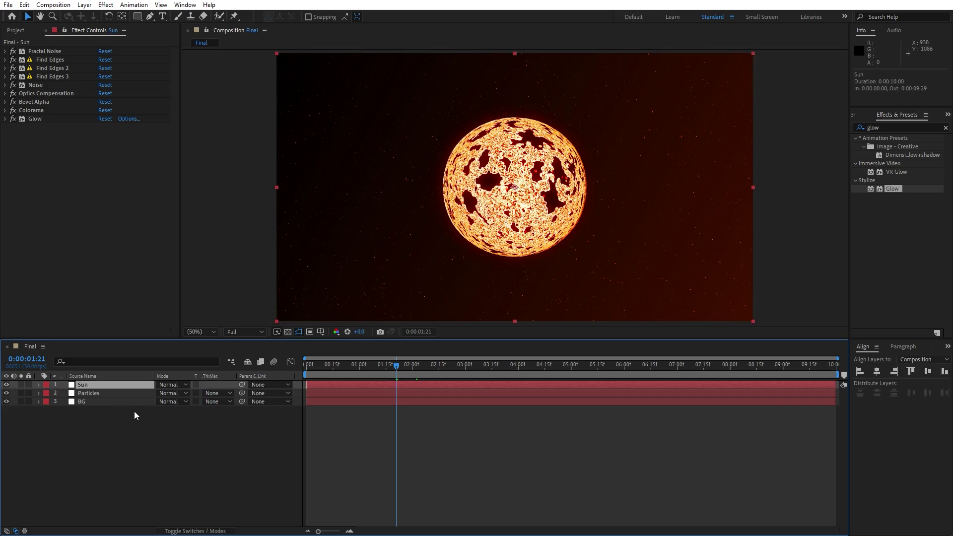
# Duplicate Sun with Ctrl+D and set the top copy to Color Dodge at 59% opacity.
pyautogui.hotkey('ctrl', 'd')
pyautogui.click(165, 386)
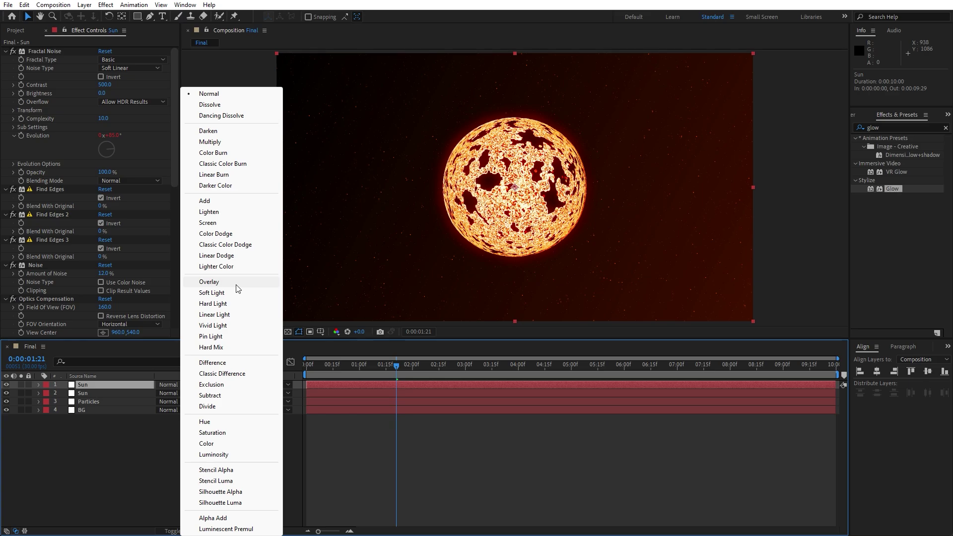
pyautogui.click(209, 282)
pyautogui.click(181, 386)
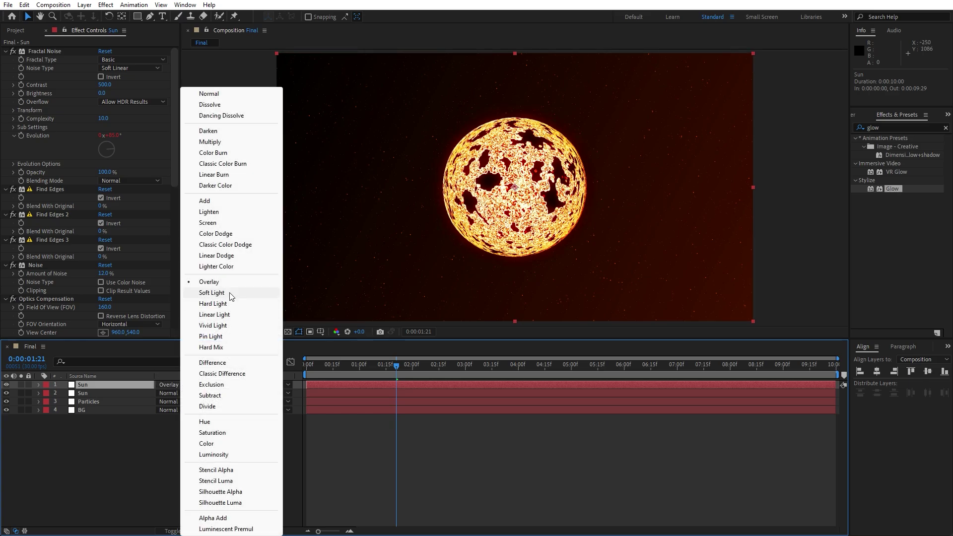
pyautogui.click(231, 233)
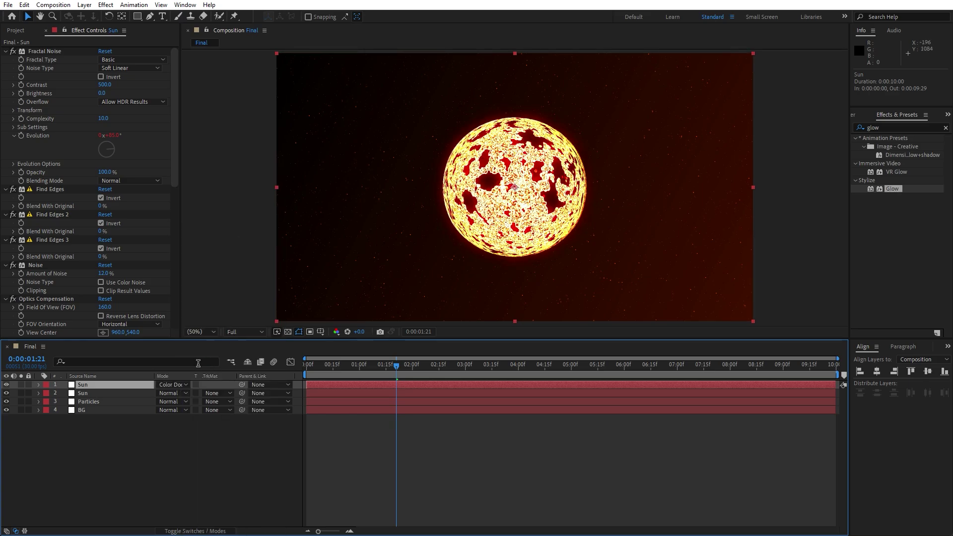
pyautogui.press('t')
pyautogui.moveTo(160, 394); pyautogui.dragTo(148, 395)
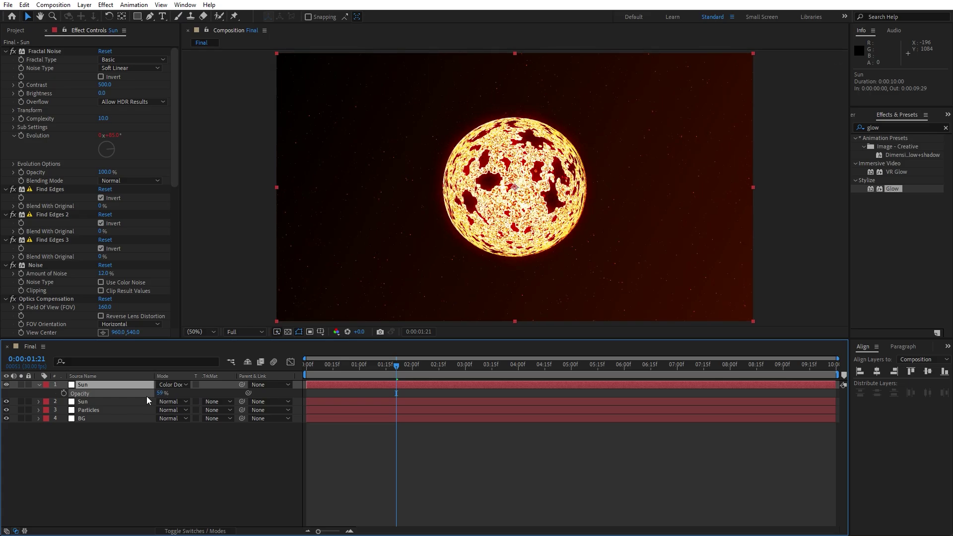
pyautogui.hotkey('ctrl', 'shift', 'a')
pyautogui.click(93, 385)
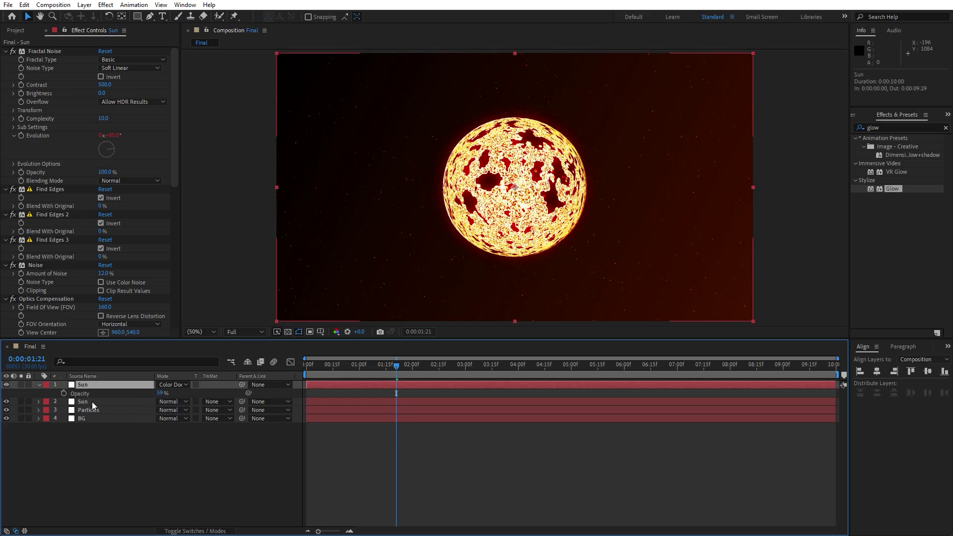
# Select both Sun layers and pre-compose them as 'Sun Comp'.
pyautogui.keyDown('ctrl'); pyautogui.click(91, 402); pyautogui.keyUp('ctrl')
pyautogui.rightClick(91, 403)
pyautogui.click(153, 348)
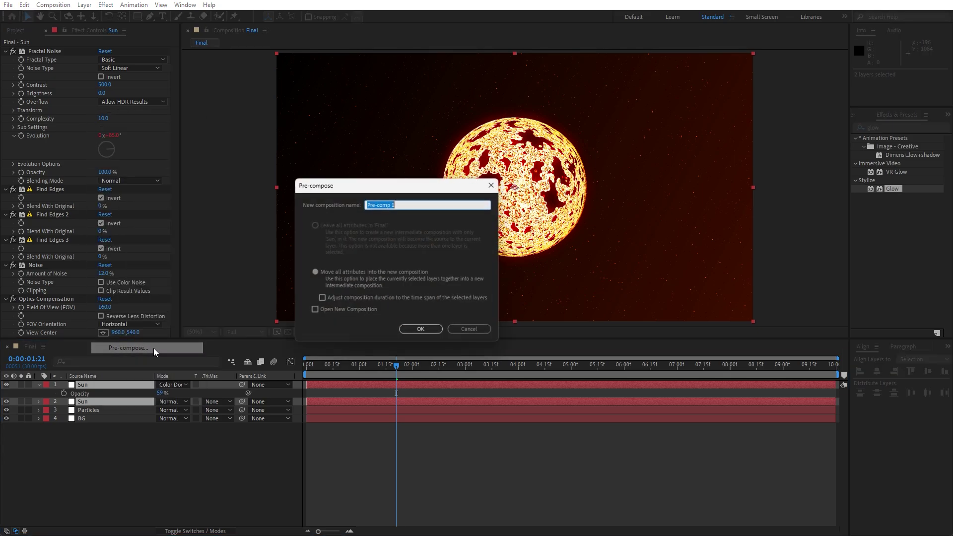
pyautogui.write('Sun Comp')
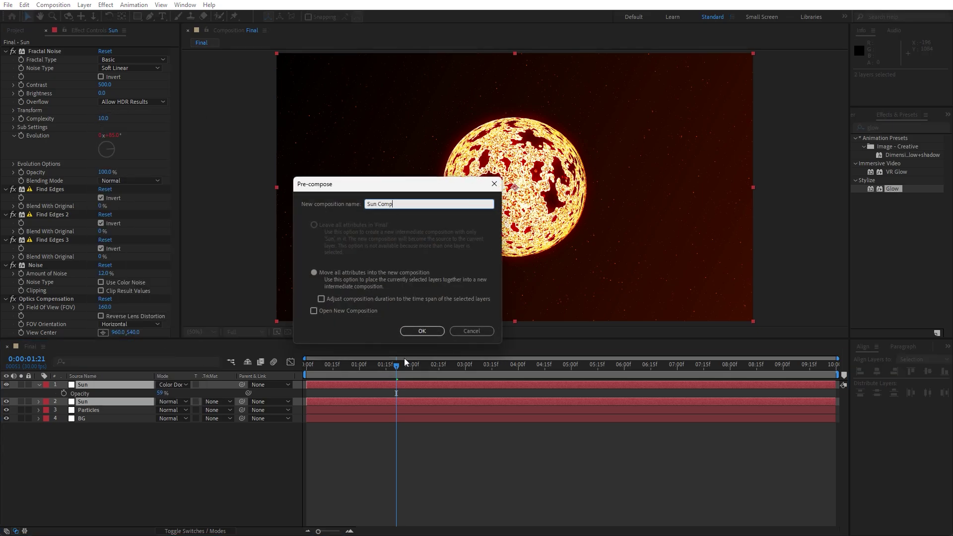
pyautogui.click(422, 331)
pyautogui.moveTo(387, 365); pyautogui.dragTo(488, 371)
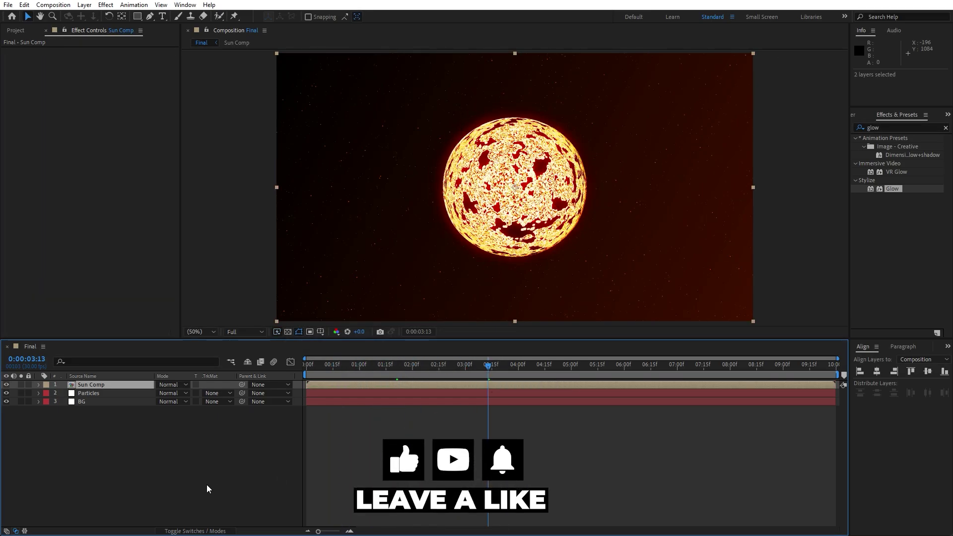
# Create a new solid layer named 'Lens Flare'.
pyautogui.rightClick(126, 467)
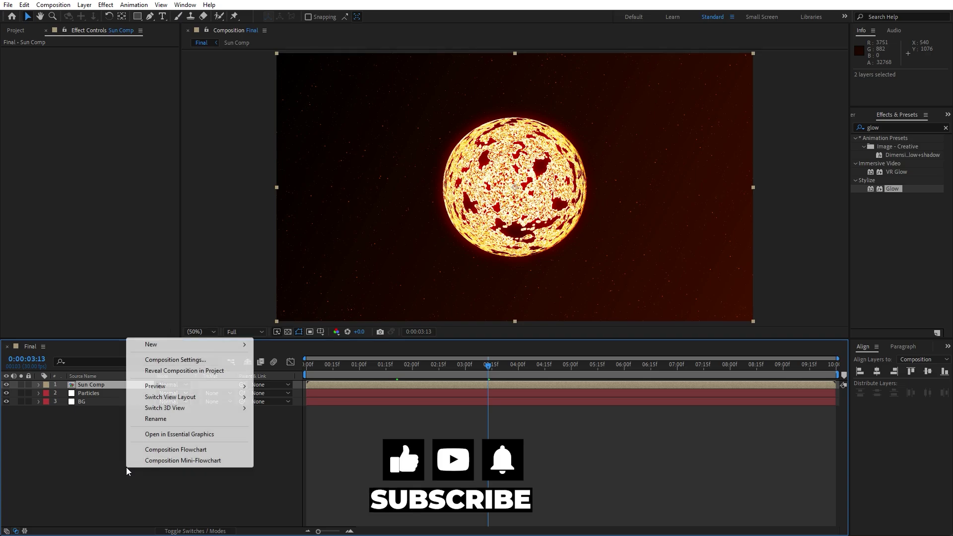
pyautogui.moveTo(188, 349)
pyautogui.click(302, 369)
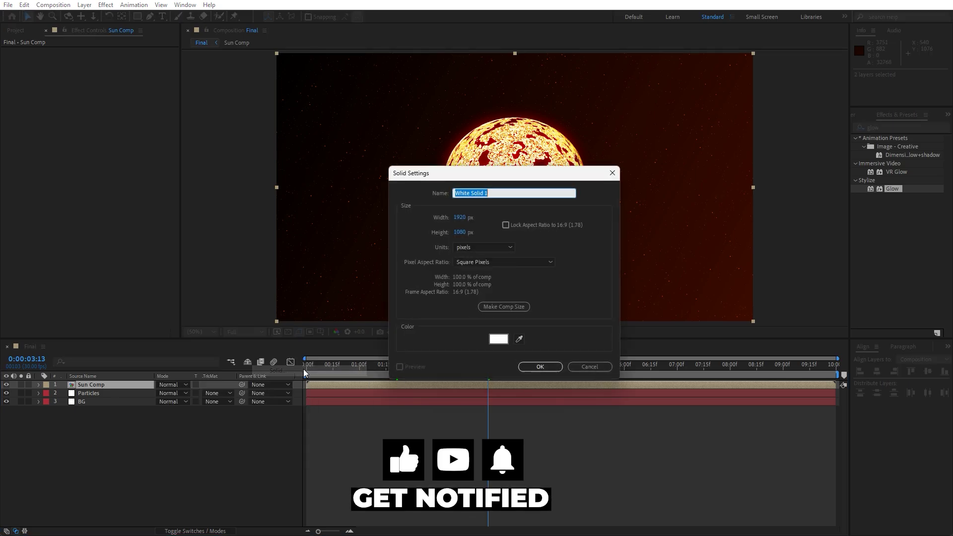
pyautogui.write('Lens Flare')
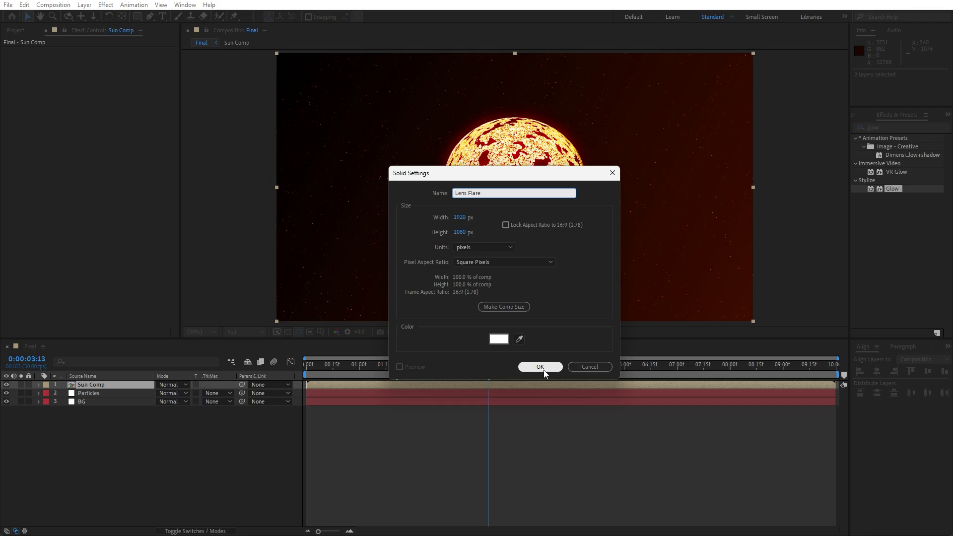
pyautogui.click(540, 367)
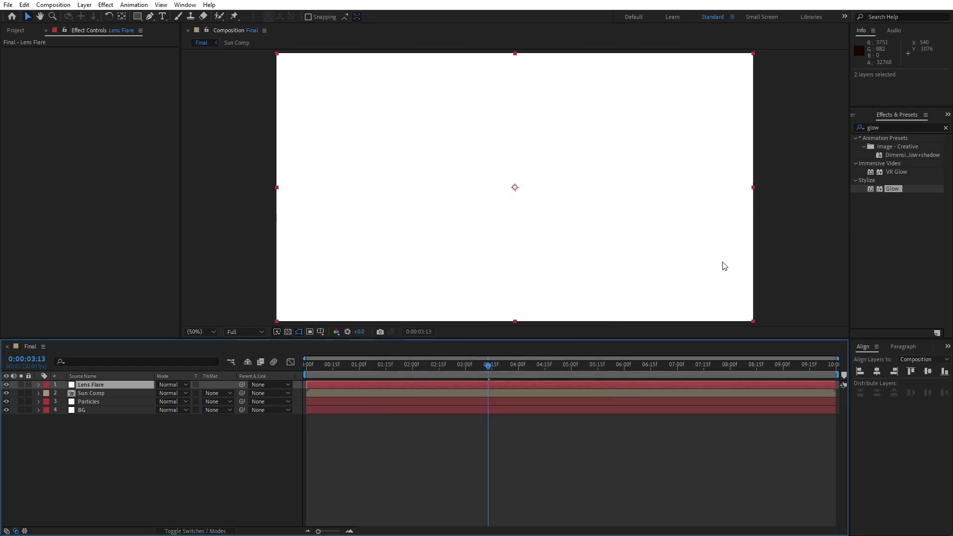
# Apply a black Fill effect to Lens Flare and set its blend mode to Add.
pyautogui.click(883, 128)
pyautogui.hotkey('ctrl', 'a')
pyautogui.write('fill')
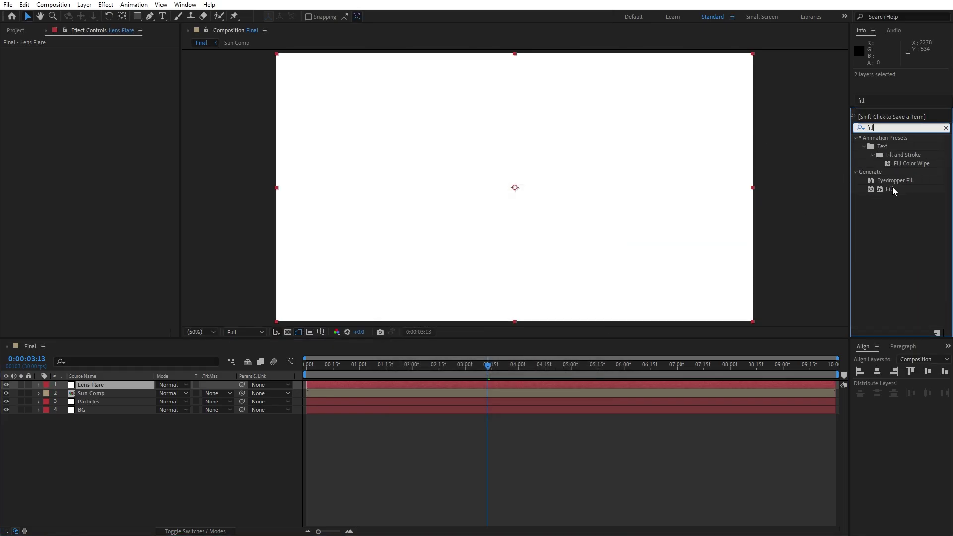
pyautogui.moveTo(893, 187); pyautogui.dragTo(117, 384)
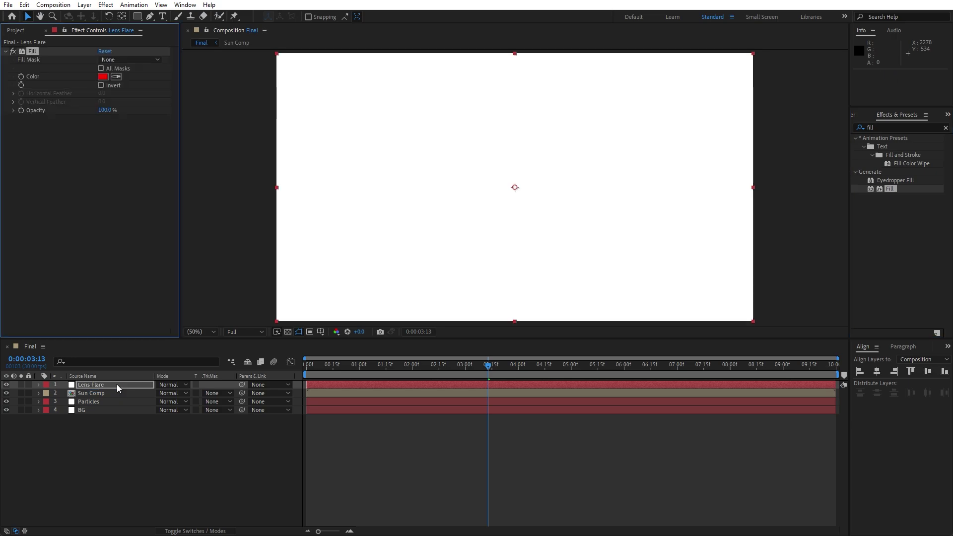
pyautogui.click(103, 77)
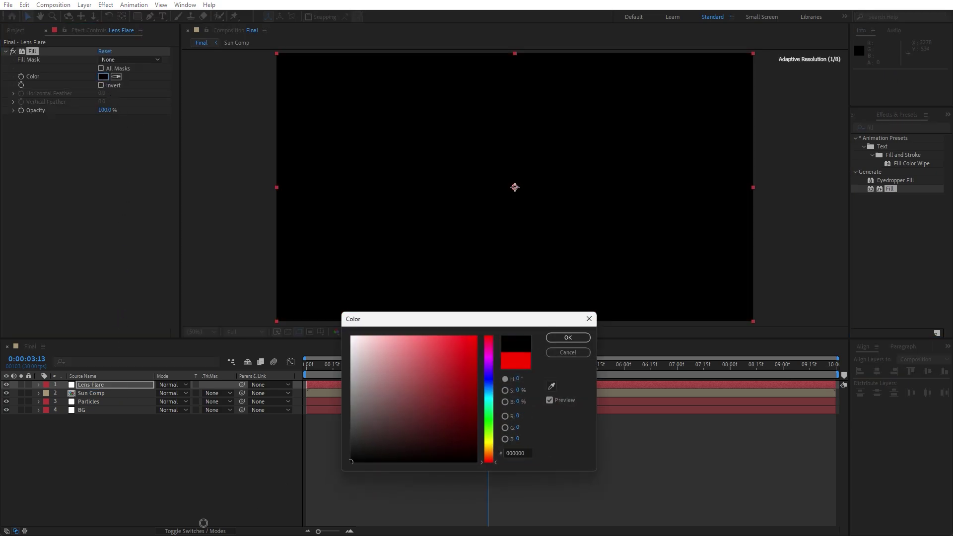
pyautogui.click(568, 336)
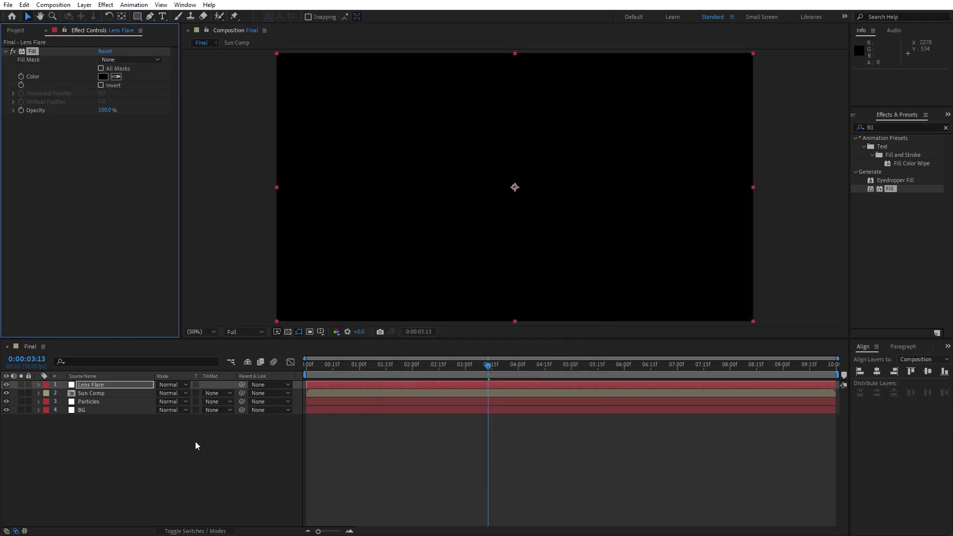
pyautogui.click(169, 385)
pyautogui.click(227, 204)
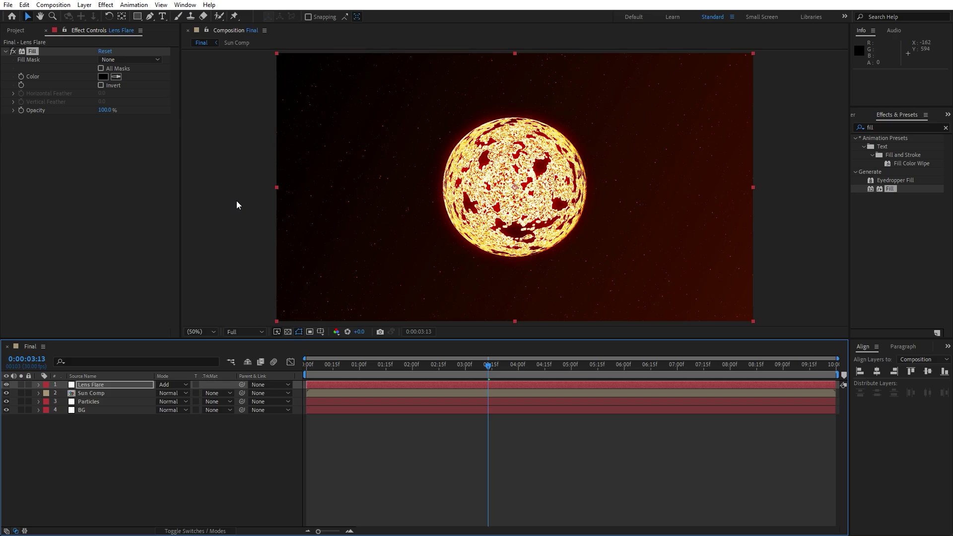
# Apply the Lens Flare effect and place its centre at the frame's top-left corner.
pyautogui.click(898, 128)
pyautogui.write('lenms')
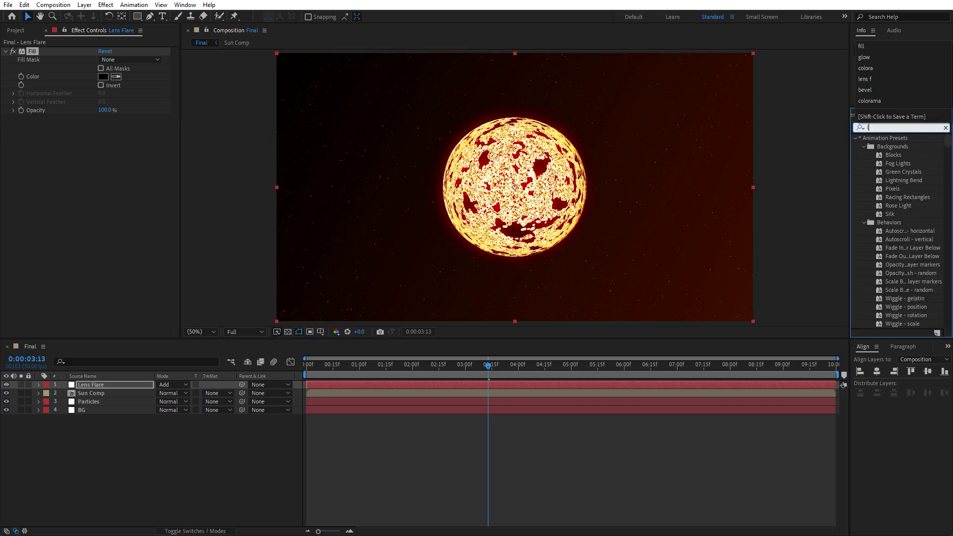
pyautogui.press('BackSpace')
pyautogui.press('BackSpace')
pyautogui.write('s f')
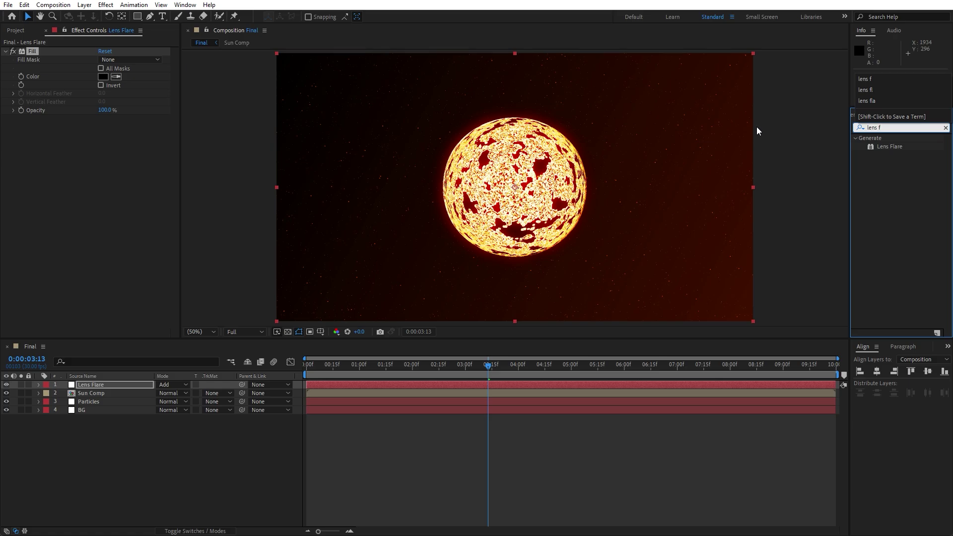
pyautogui.moveTo(878, 149); pyautogui.dragTo(111, 387)
pyautogui.scroll(-2, 433, 272)
pyautogui.click(103, 127)
pyautogui.click(387, 117)
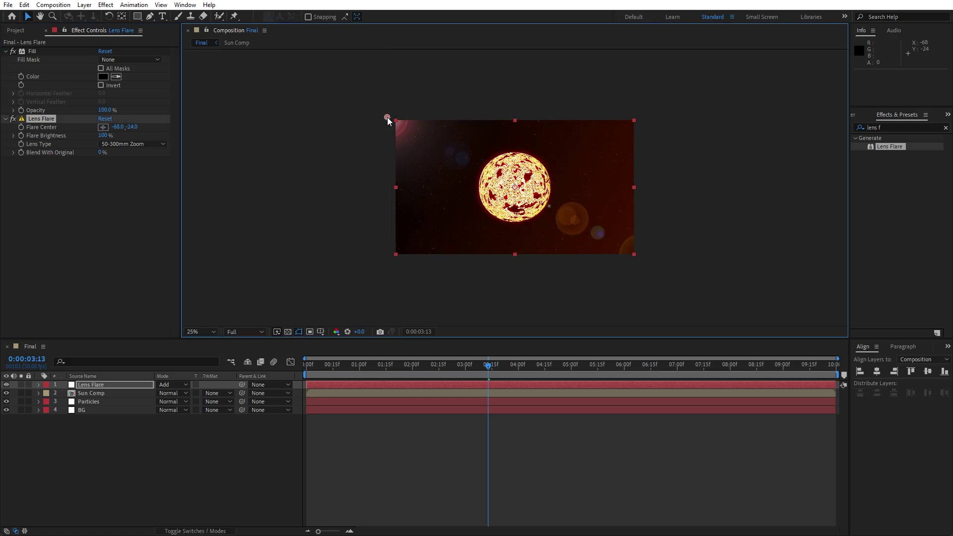
# Add a Tritone effect with saturated red midtones to the Lens Flare layer.
pyautogui.click(893, 128)
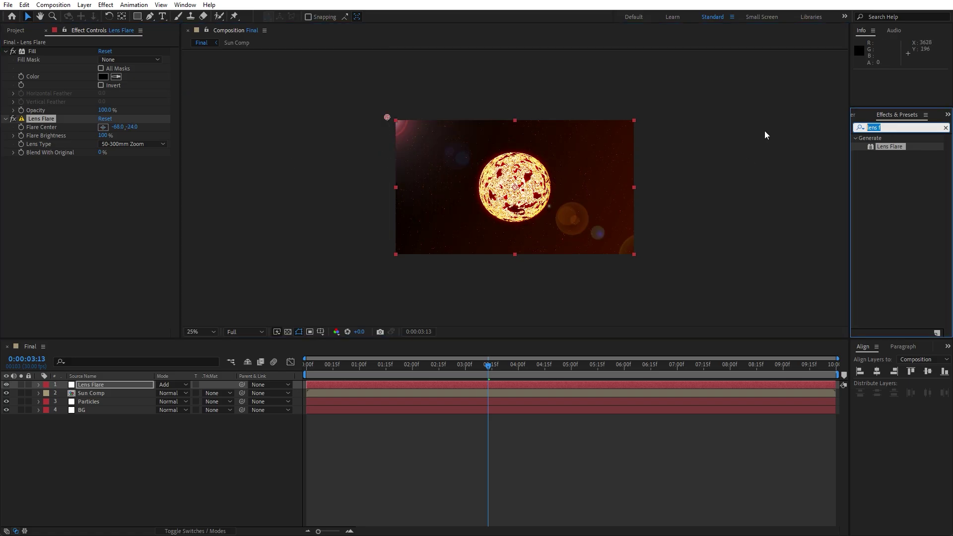
pyautogui.write('trito')
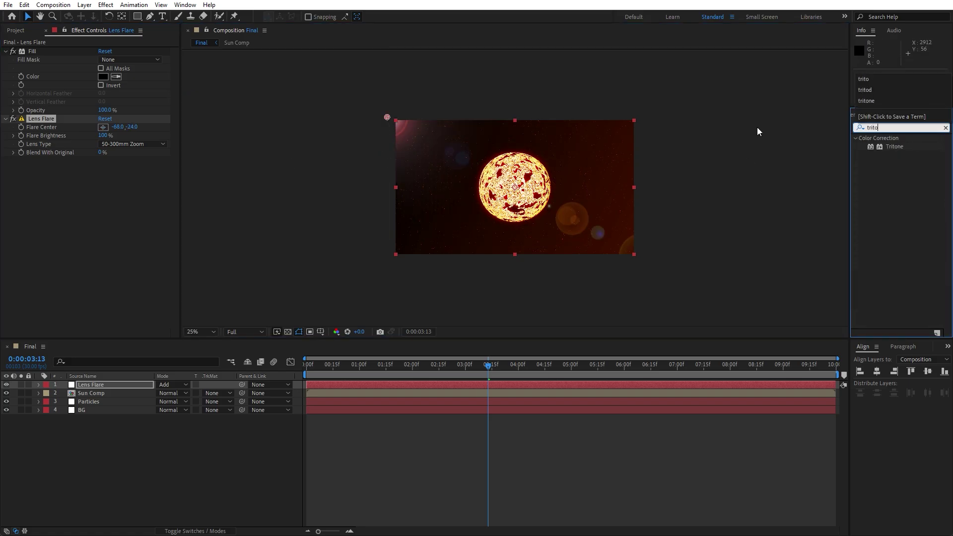
pyautogui.moveTo(890, 147); pyautogui.dragTo(82, 385)
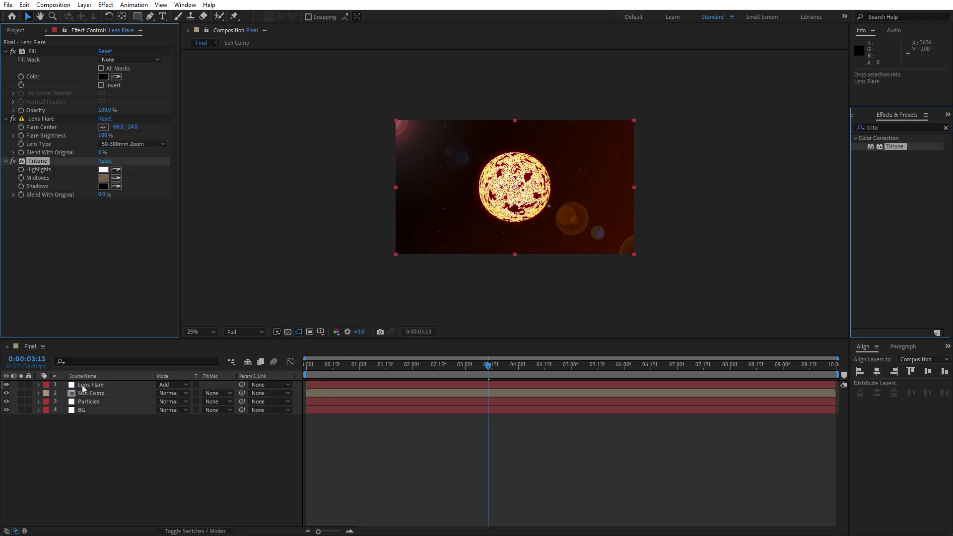
pyautogui.click(102, 177)
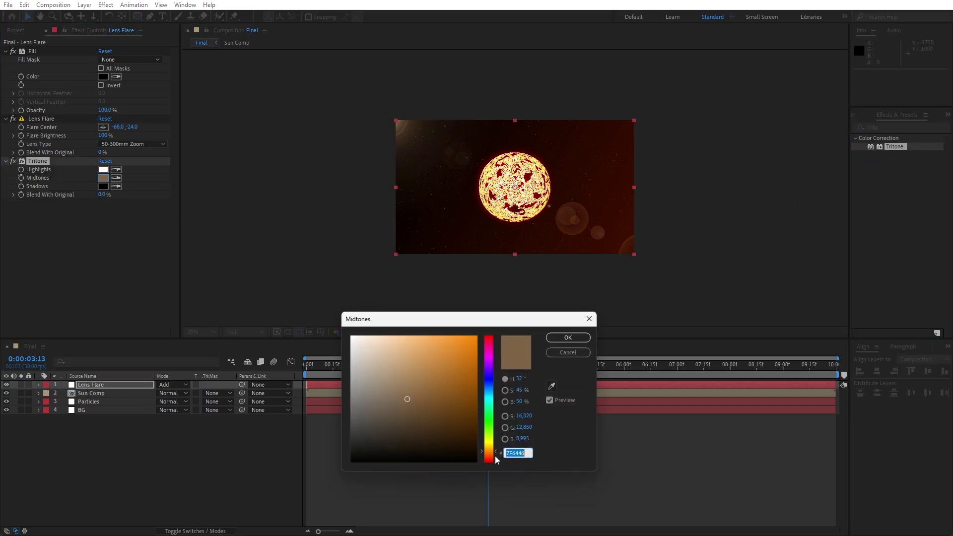
pyautogui.moveTo(490, 451); pyautogui.dragTo(491, 458)
pyautogui.moveTo(445, 435)
pyautogui.mouseDown()
pyautogui.moveTo(481, 347)
pyautogui.moveTo(485, 396)
pyautogui.mouseUp()
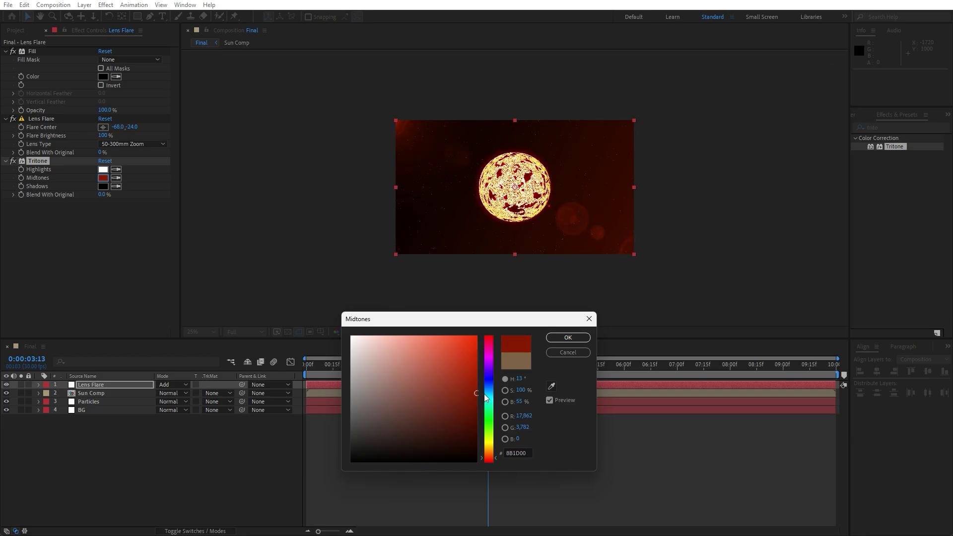
pyautogui.click(566, 338)
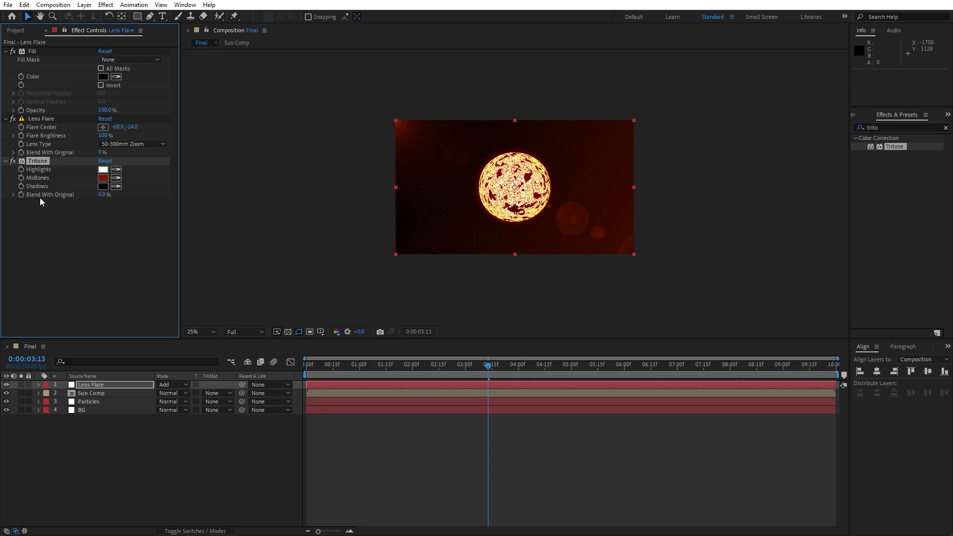
# Move the Flare Center beyond the top-left corner to -280, -124.
pyautogui.click(42, 117)
pyautogui.click(383, 110)
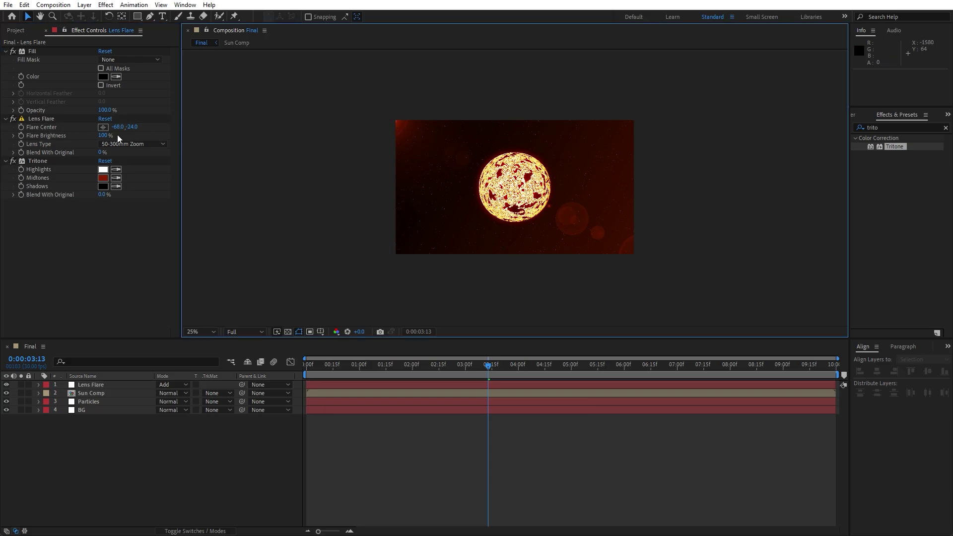
pyautogui.click(42, 119)
pyautogui.moveTo(387, 117); pyautogui.dragTo(361, 105)
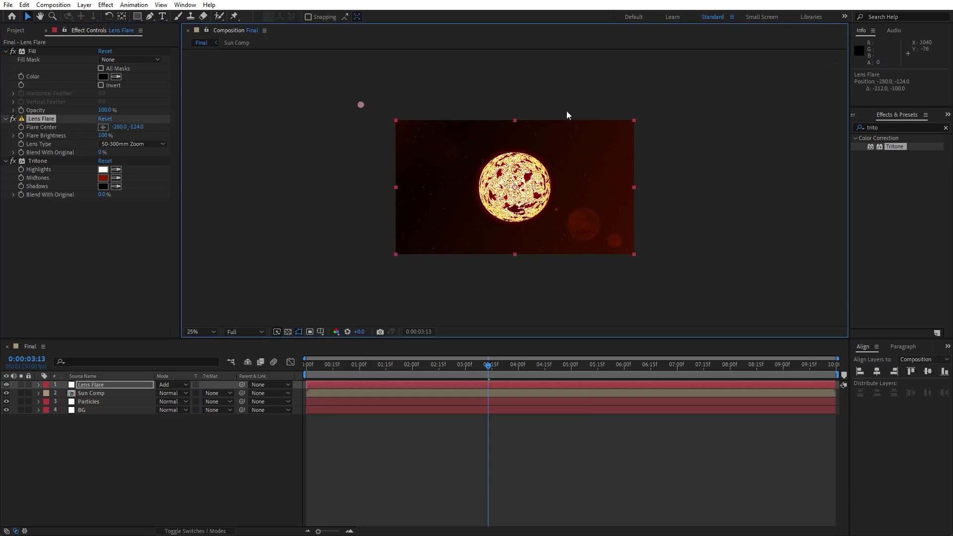
pyautogui.moveTo(464, 368); pyautogui.dragTo(527, 366)
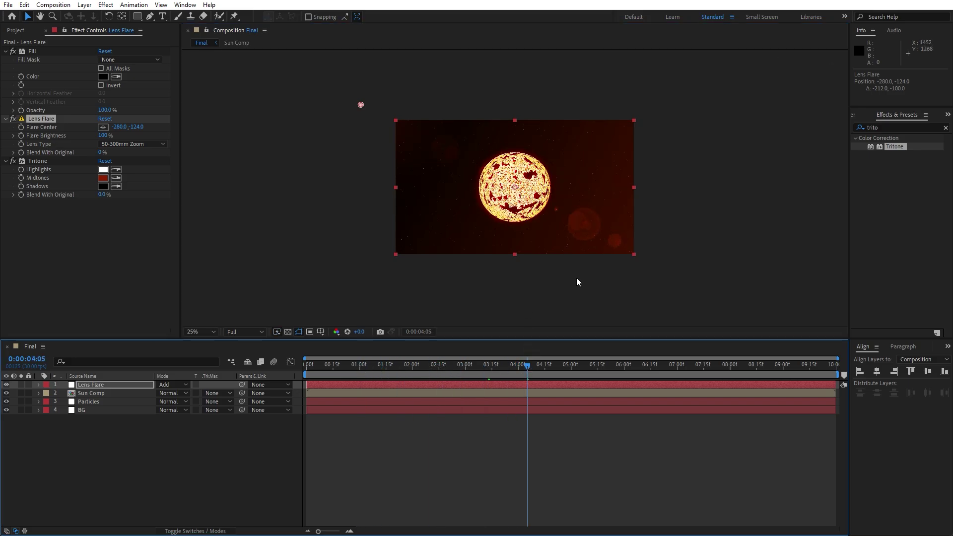
pyautogui.click(94, 410)
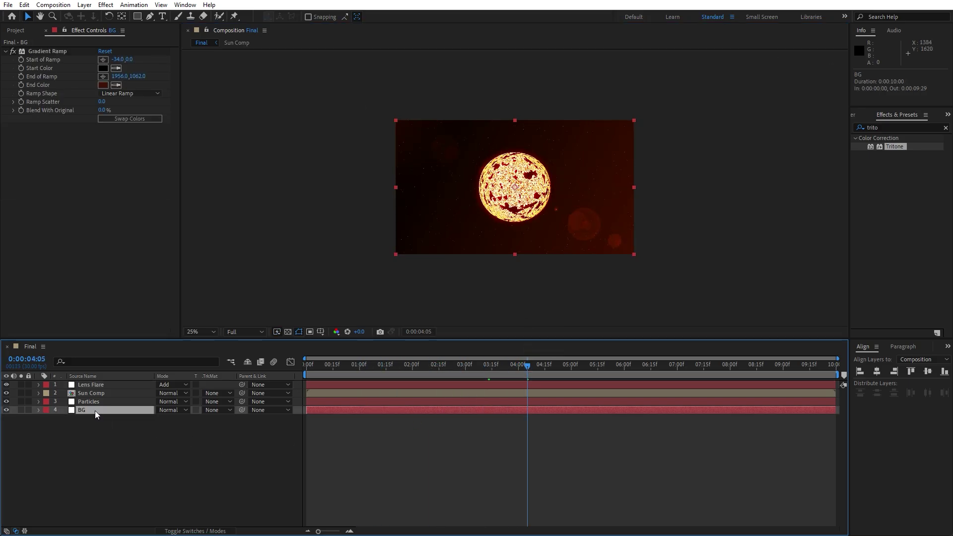
pyautogui.press('F3')
pyautogui.press('F3')
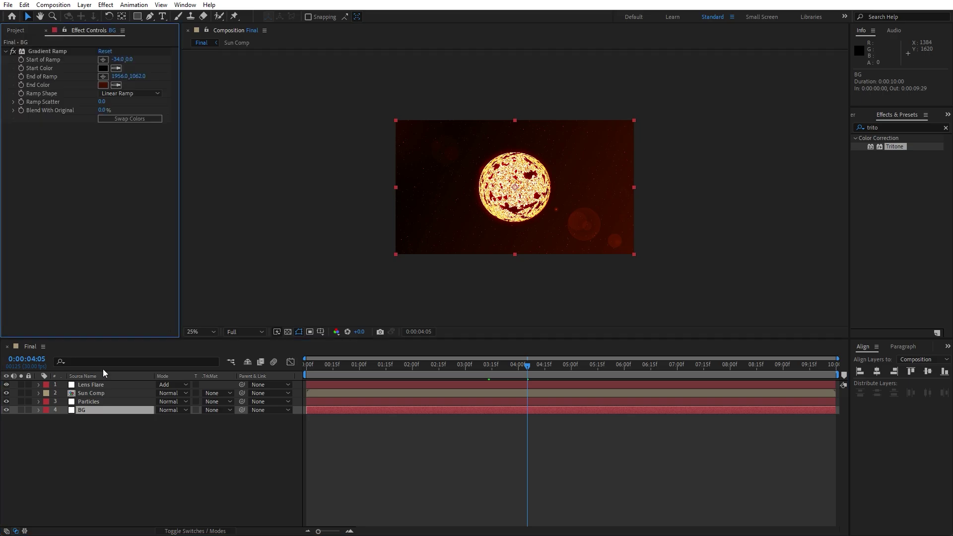
pyautogui.click(103, 84)
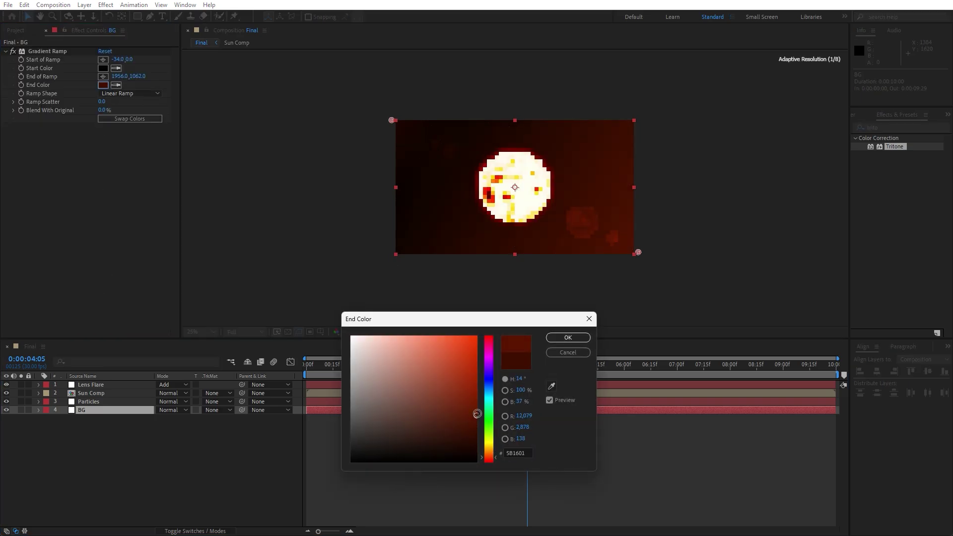
pyautogui.click(576, 353)
pyautogui.click(108, 401)
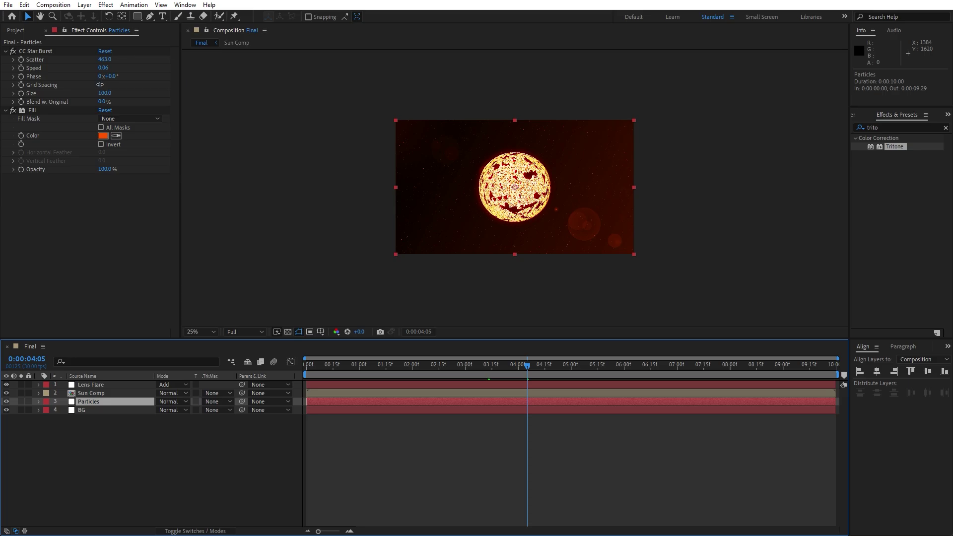
pyautogui.moveTo(100, 85); pyautogui.dragTo(103, 85)
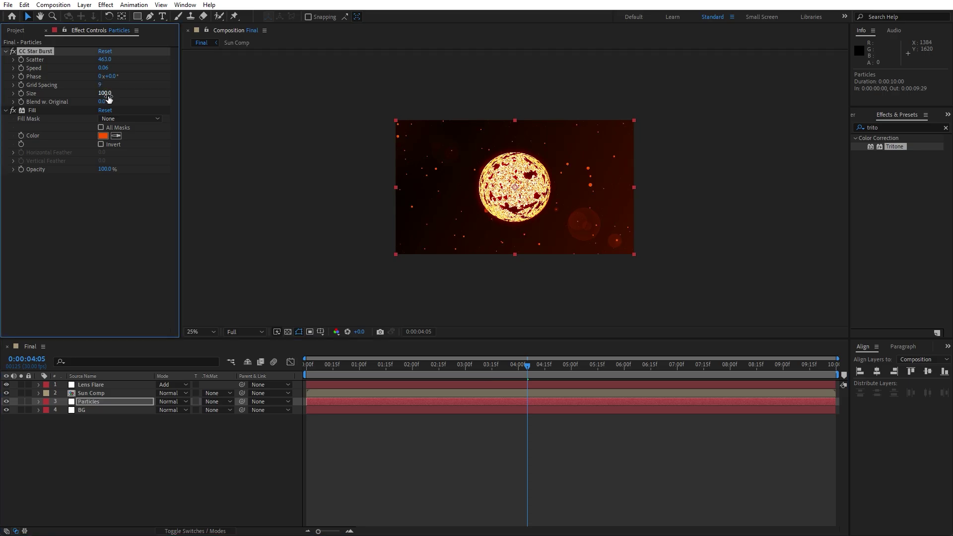
pyautogui.hotkey('ctrl', 'z')
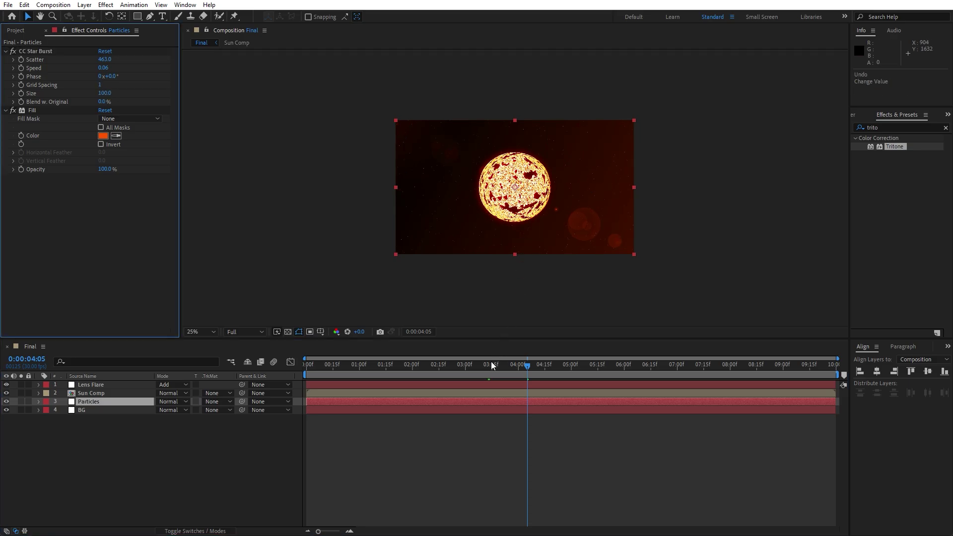
pyautogui.press('.')
pyautogui.click(7, 384)
pyautogui.press('space')
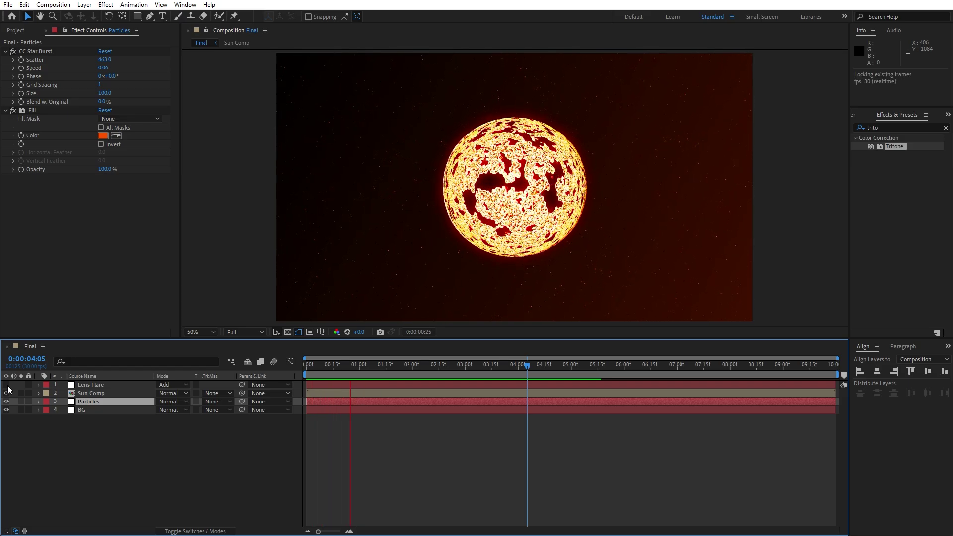
# Stop the RAM preview playback.
pyautogui.press('space')
pyautogui.press('space')
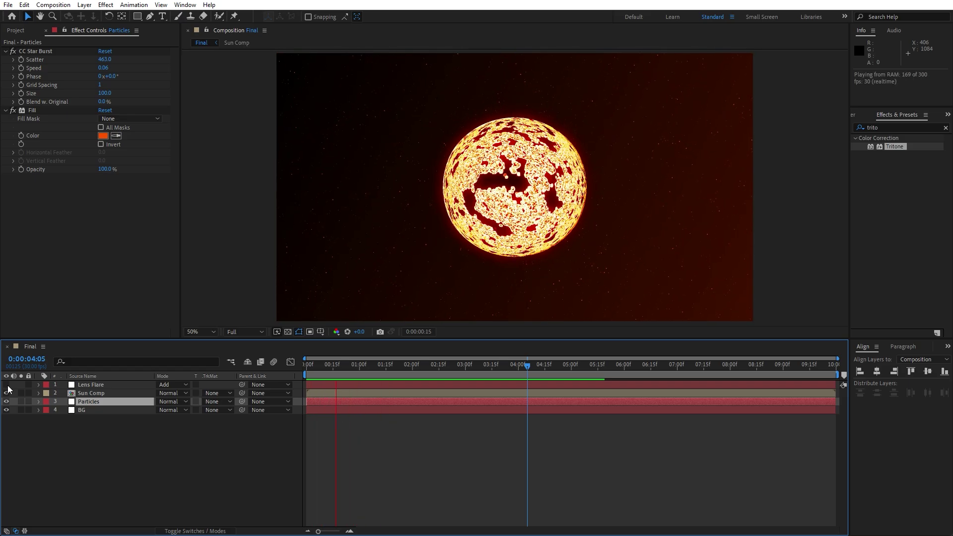